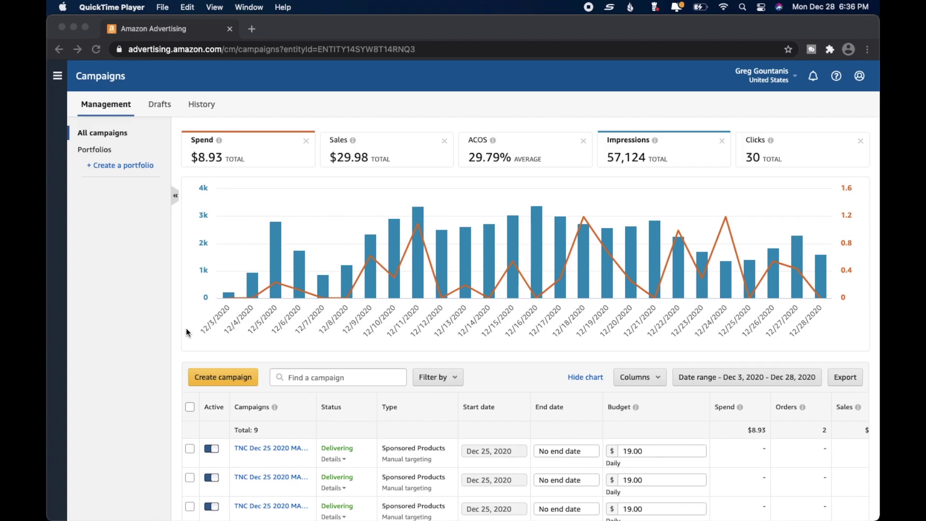
Step: Start a new Sponsored Products campaign and name it "TNC MANUAL TARGETING HC AD COPY .21Bid"
left_click(218, 376)
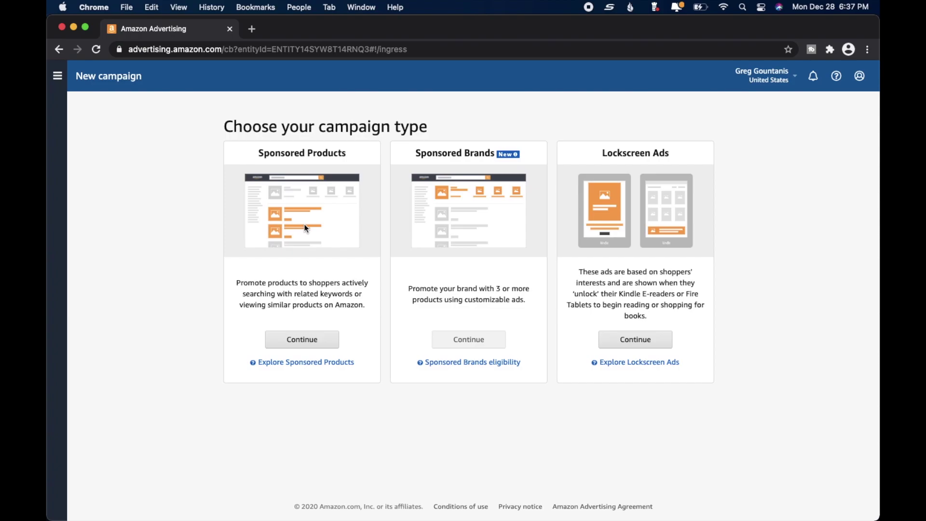
left_click(292, 343)
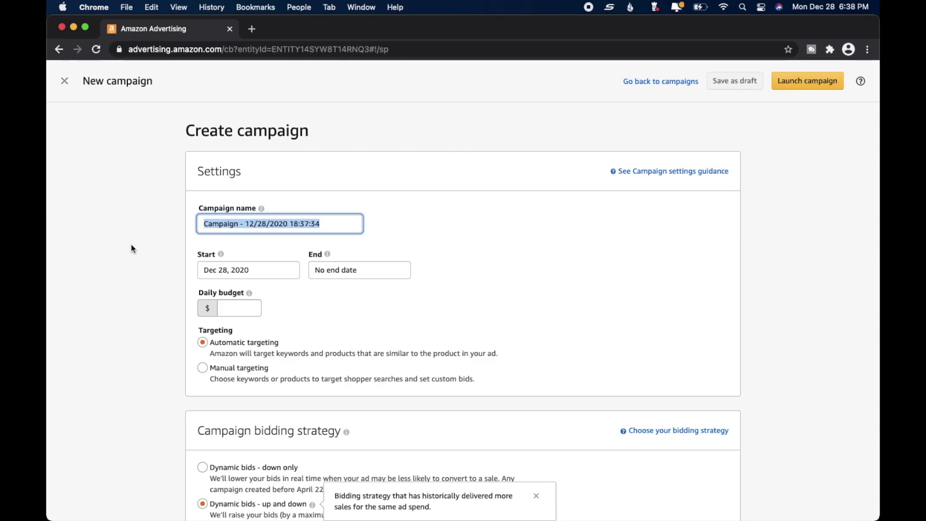
key("BackSpace")
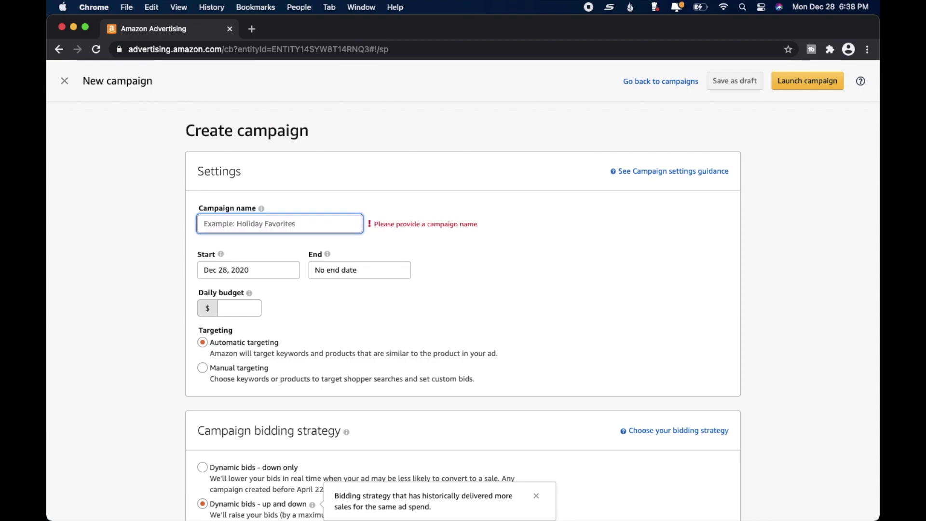
type("TNC")
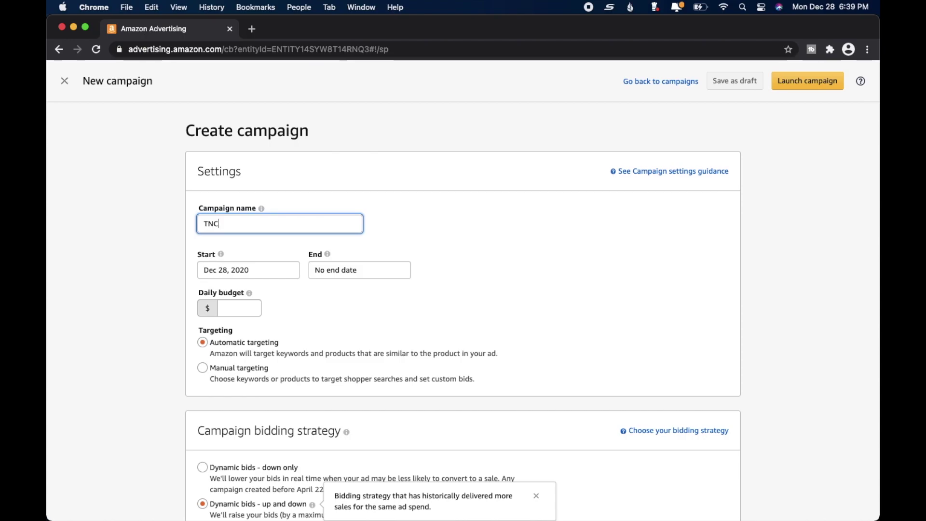
type("MANUAL")
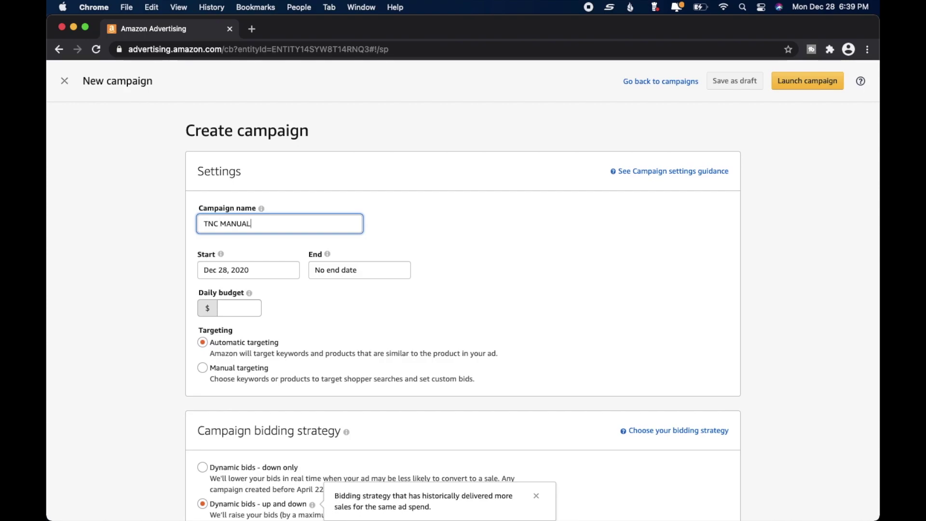
type(" TARGETING")
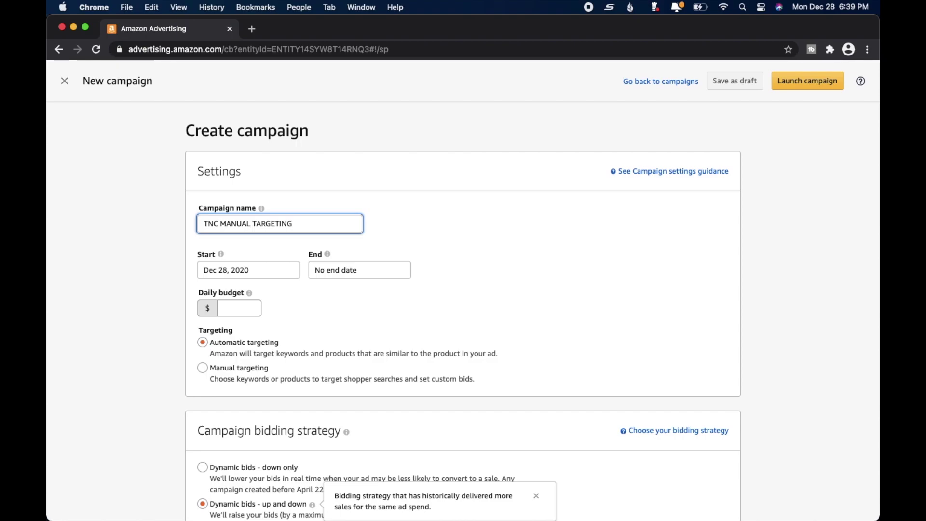
type("HC")
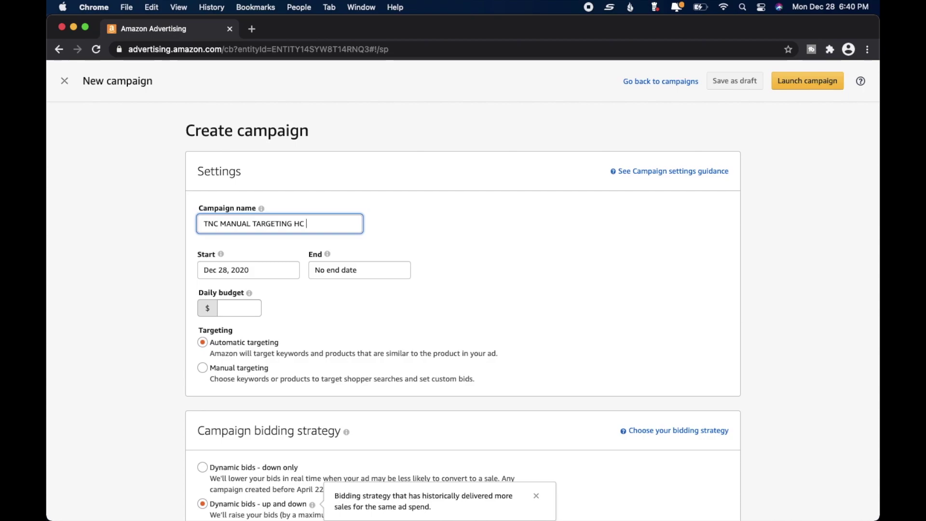
type("AD COPY")
type(".21Bid")
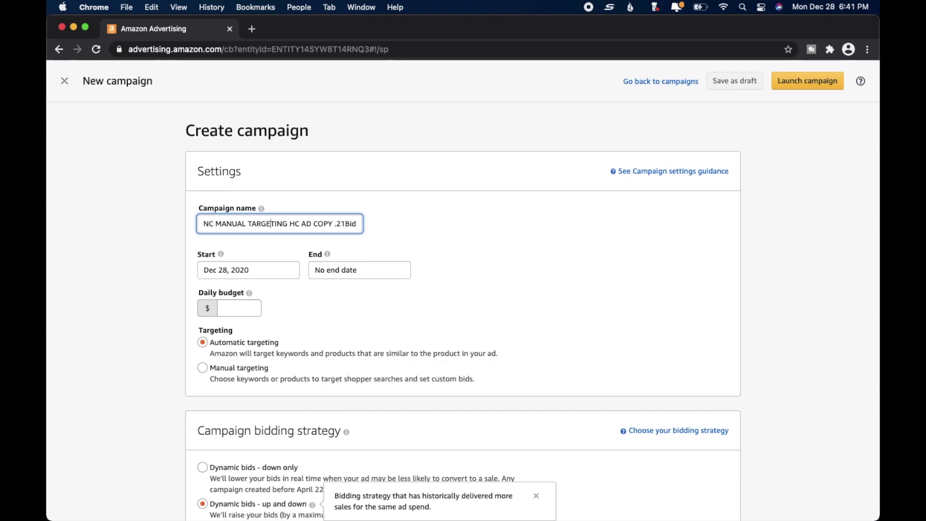
key("Right")
key("Right")
key("Right")
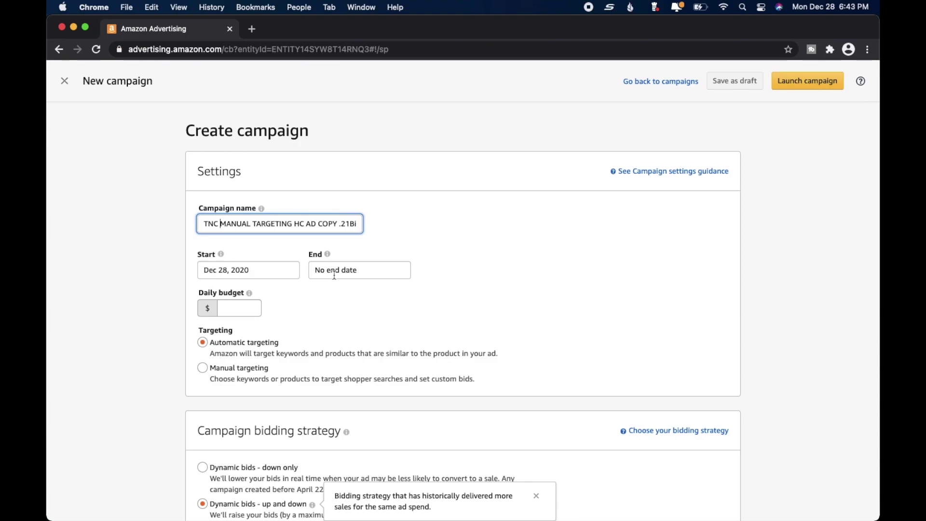
Step: Set the campaign's daily budget to $21.00 and choose manual targeting
mouse_move(249, 294)
left_click(240, 308)
type("21.00")
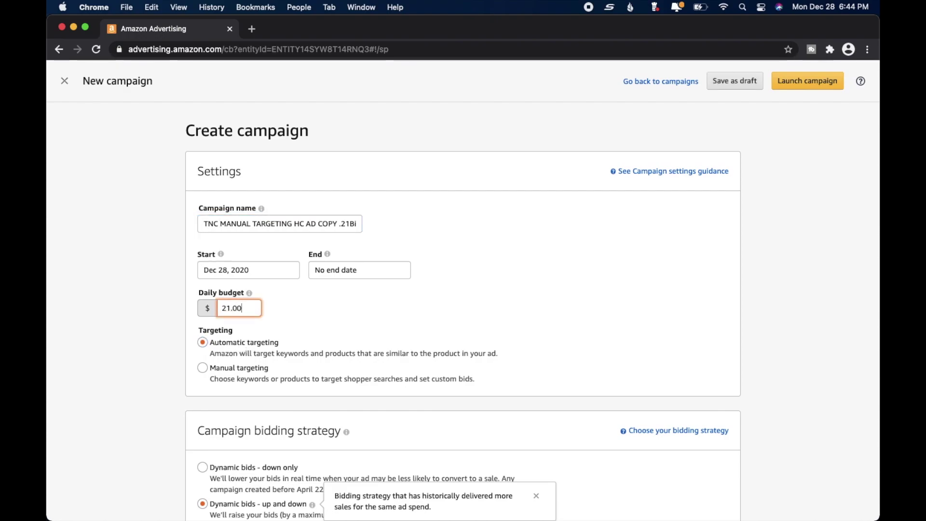
left_click(132, 357)
left_click(203, 368)
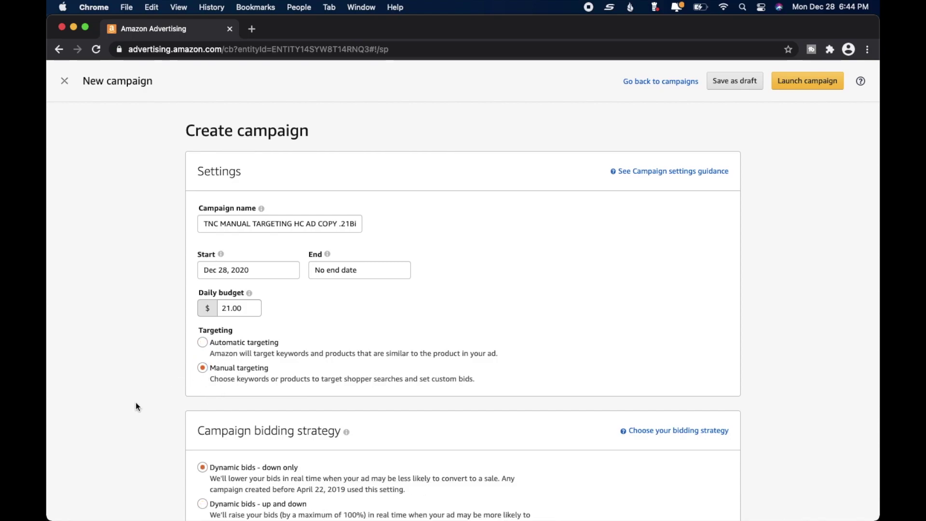
Step: Review the bidding strategy options and compare the standard and custom text ad formats, ending on Custom text ad
scroll(136, 407, "down", 5)
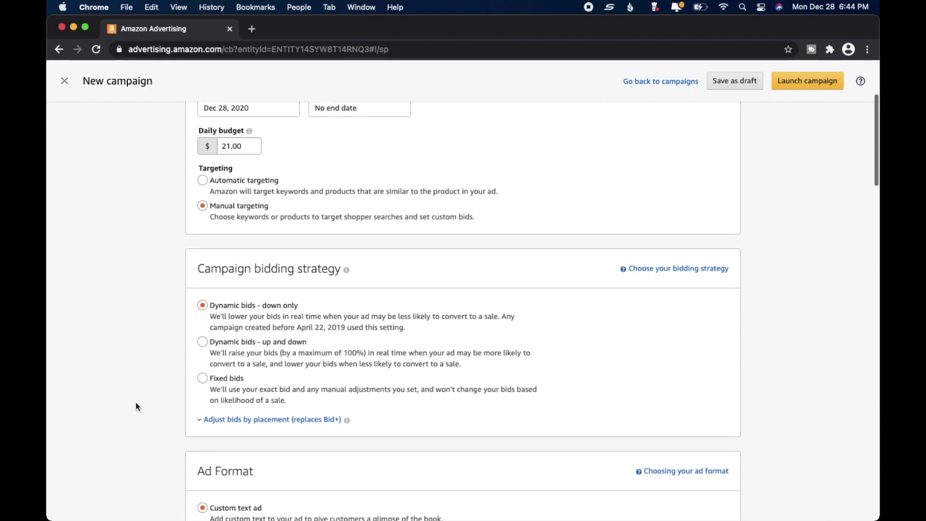
scroll(136, 407, "down", 1)
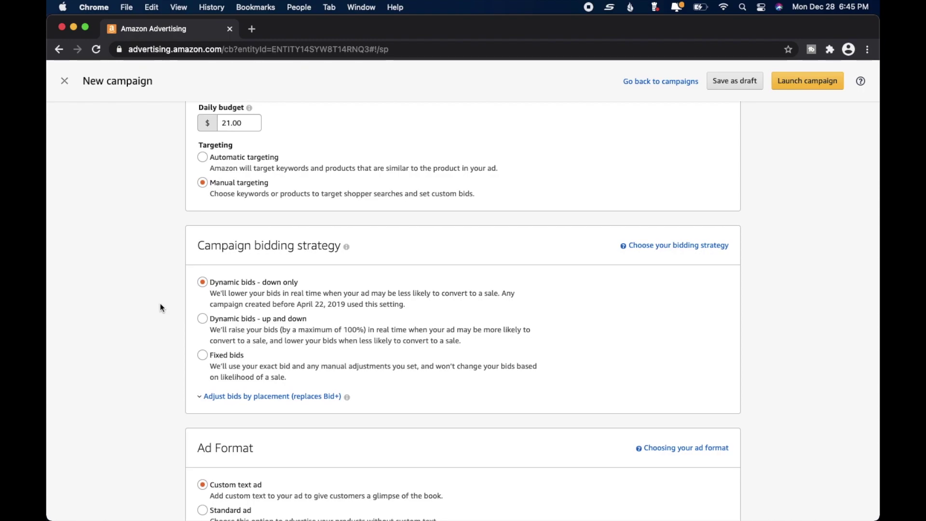
scroll(163, 307, "up", 5)
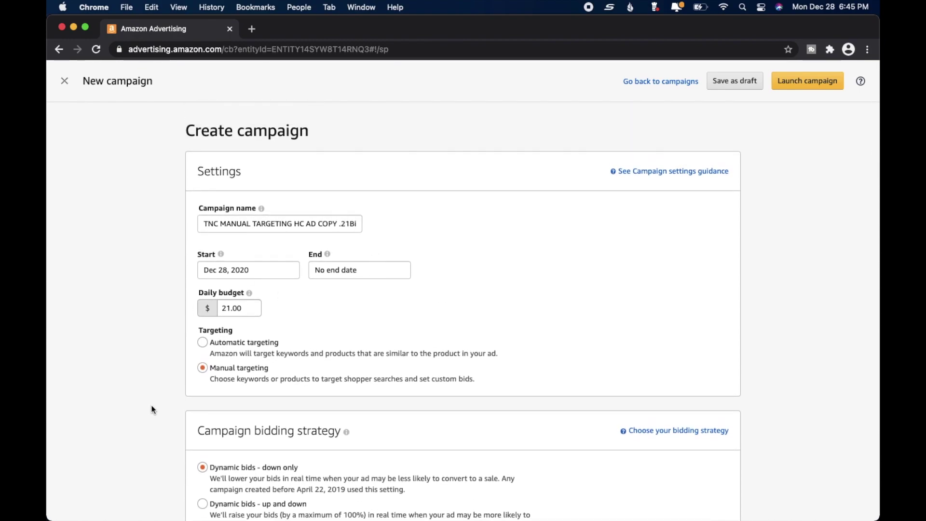
scroll(153, 409, "down", 5)
scroll(153, 409, "down", 2)
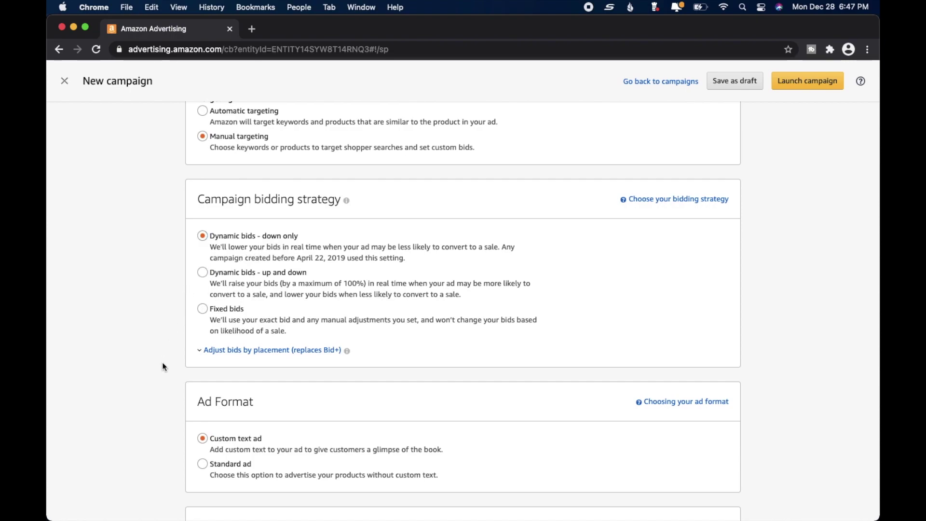
scroll(162, 362, "down", 5)
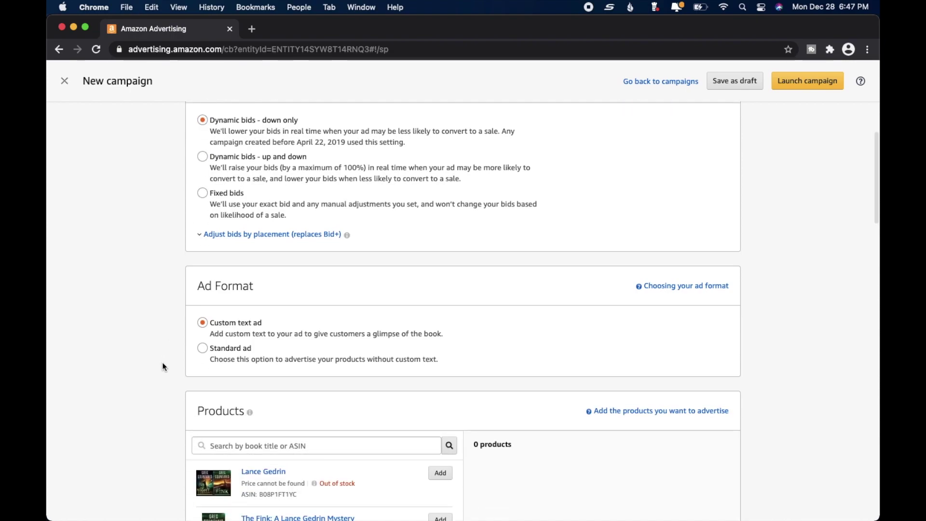
scroll(163, 363, "down", 4)
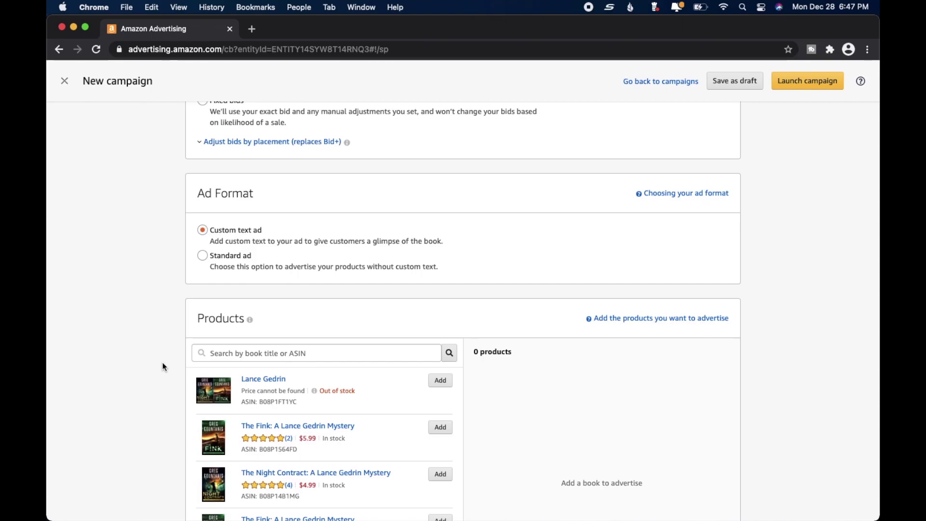
left_click(203, 255)
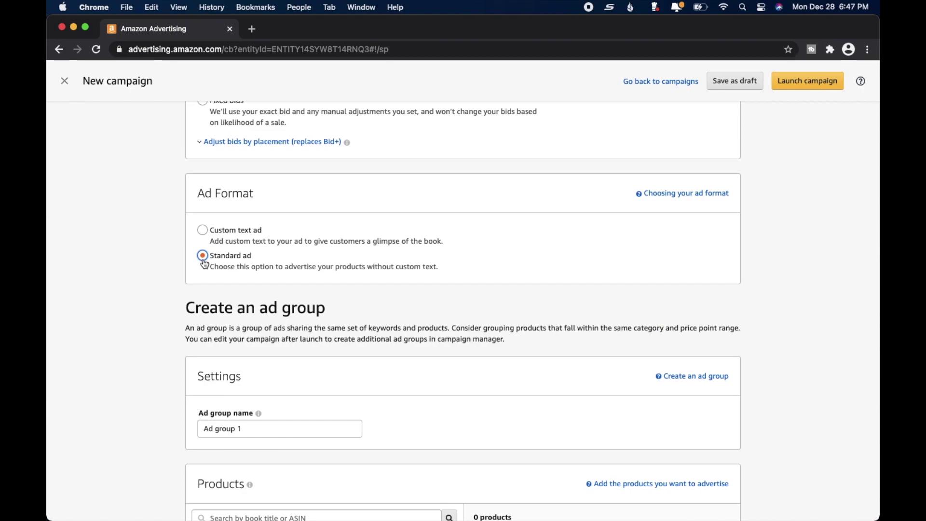
left_click(203, 230)
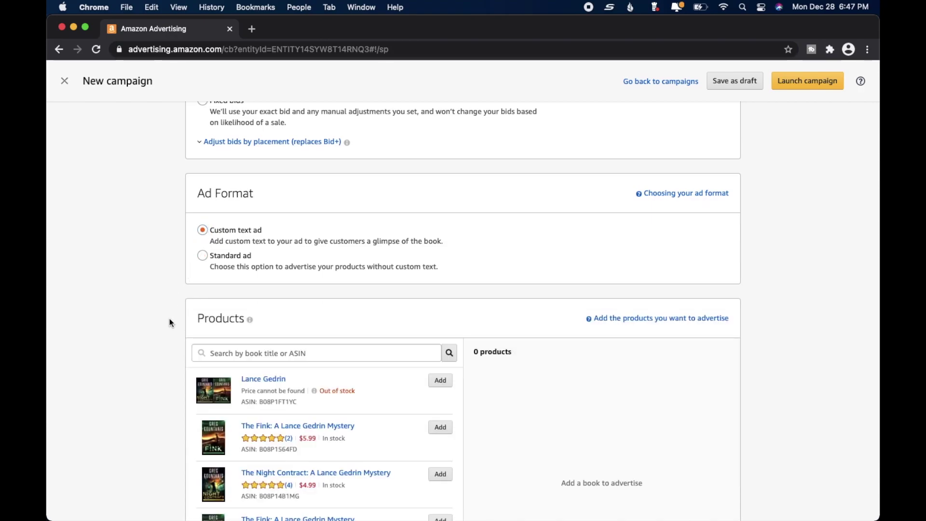
Step: Add the $4.99 and $14.99 editions of The Night Contract: A Lance Gedrin Mystery as advertised products
scroll(171, 323, "down", 1)
scroll(170, 320, "down", 6)
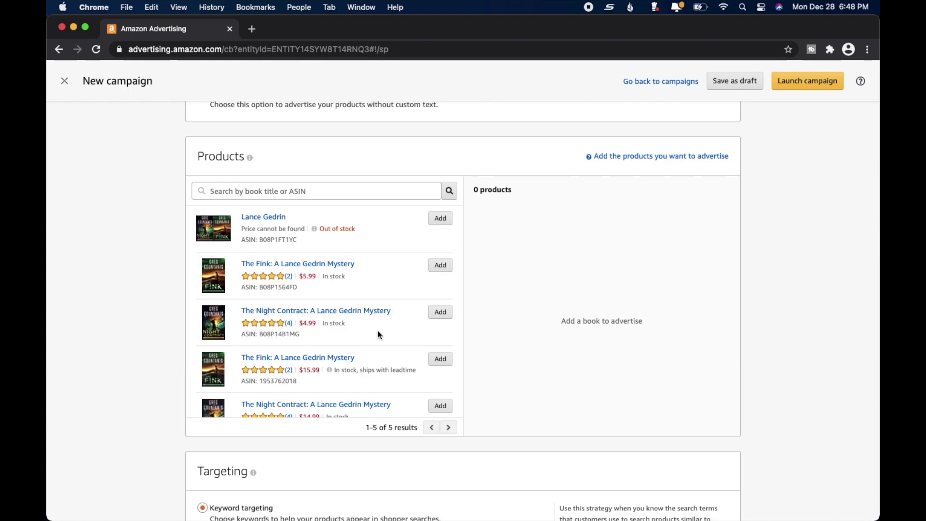
left_click(440, 313)
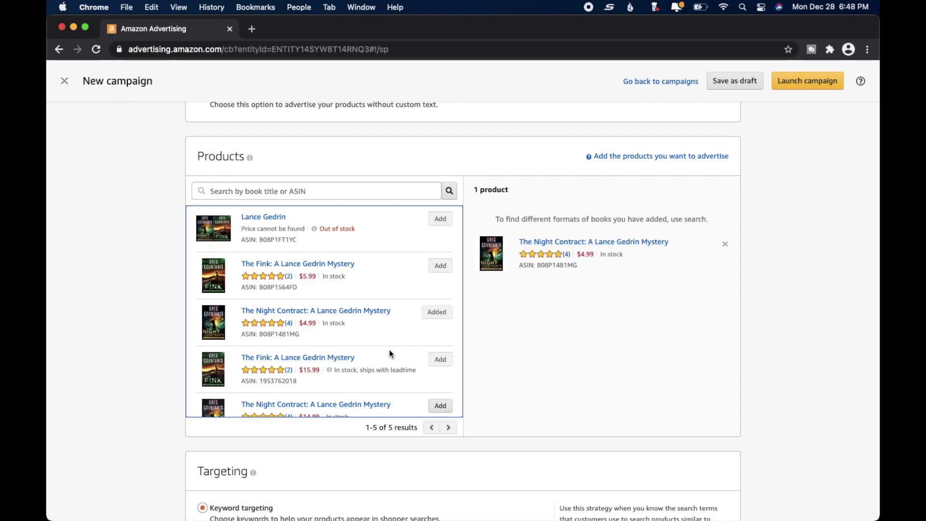
scroll(391, 354, "down", 3)
left_click(436, 361)
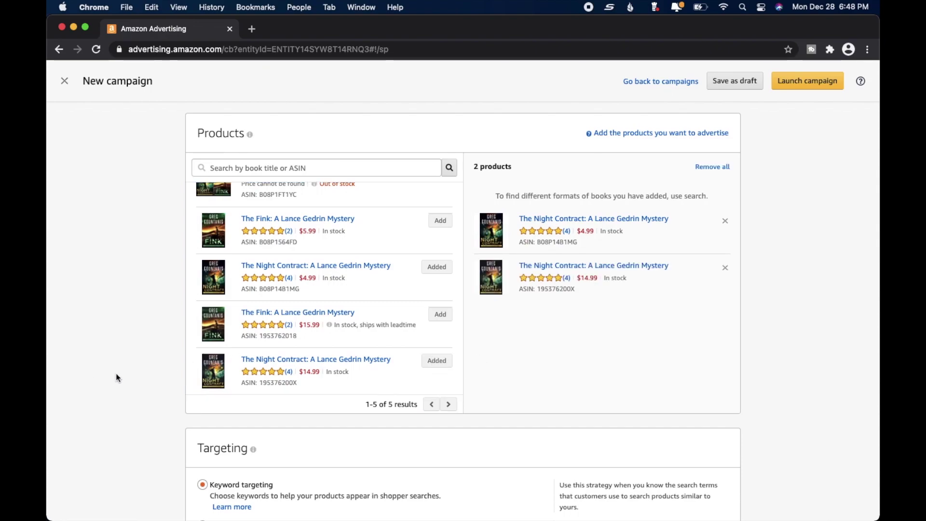
Step: Examine the product targeting options for the campaign and return to keyword targeting
scroll(117, 378, "down", 9)
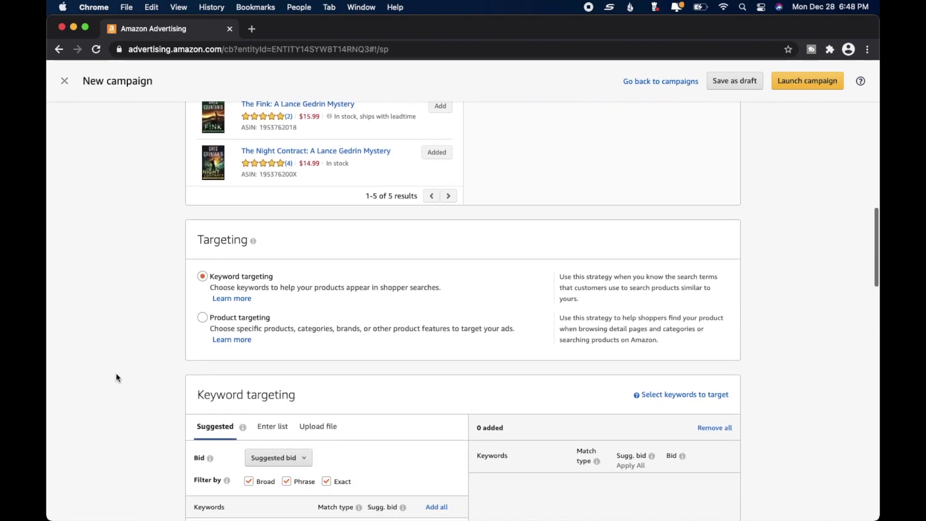
scroll(116, 377, "down", 3)
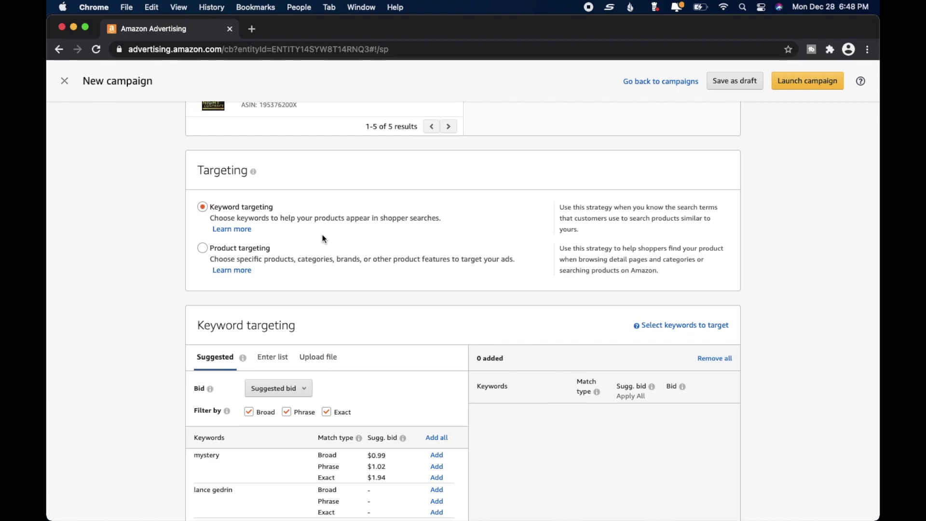
left_click(203, 249)
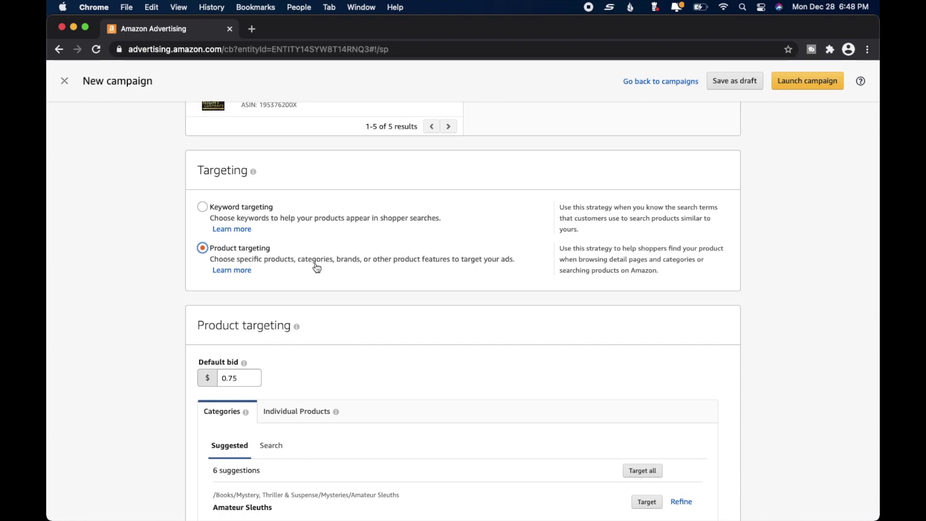
left_click(224, 215)
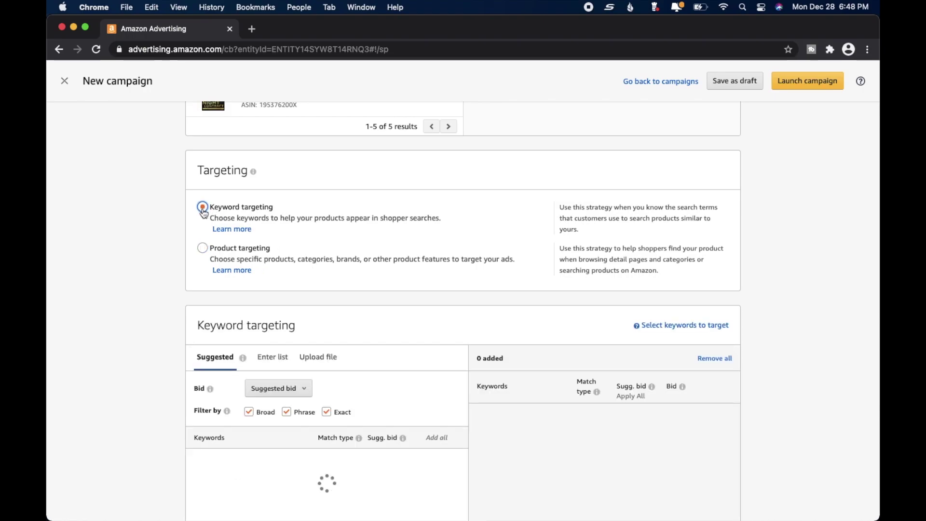
Step: Set the bid type for the suggested keywords to Default bid with a value of $0.21
scroll(138, 316, "down", 5)
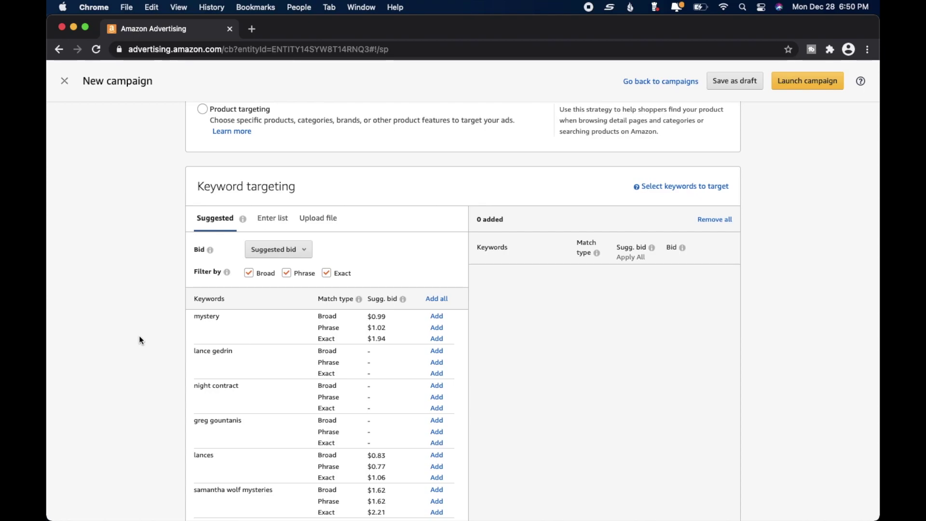
scroll(139, 336, "down", 2)
scroll(139, 338, "down", 5)
scroll(139, 338, "up", 3)
scroll(139, 336, "up", 2)
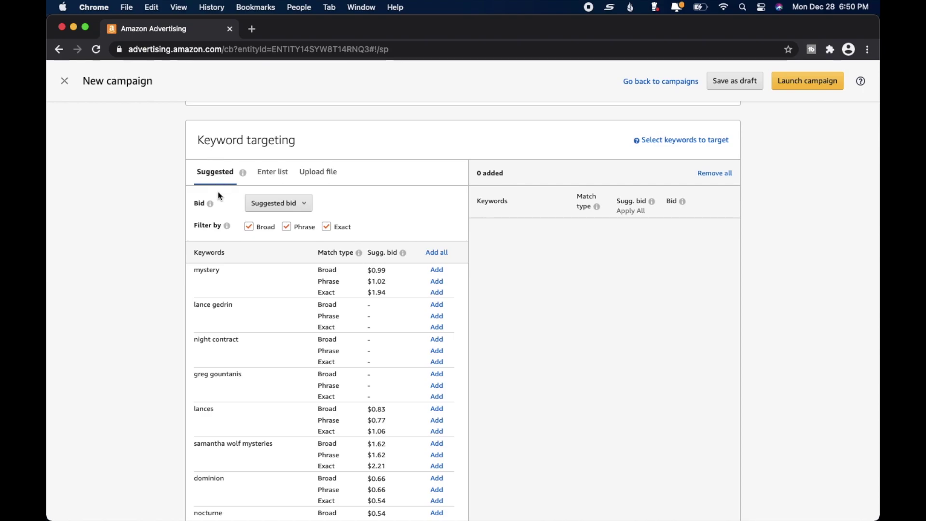
left_click(210, 204)
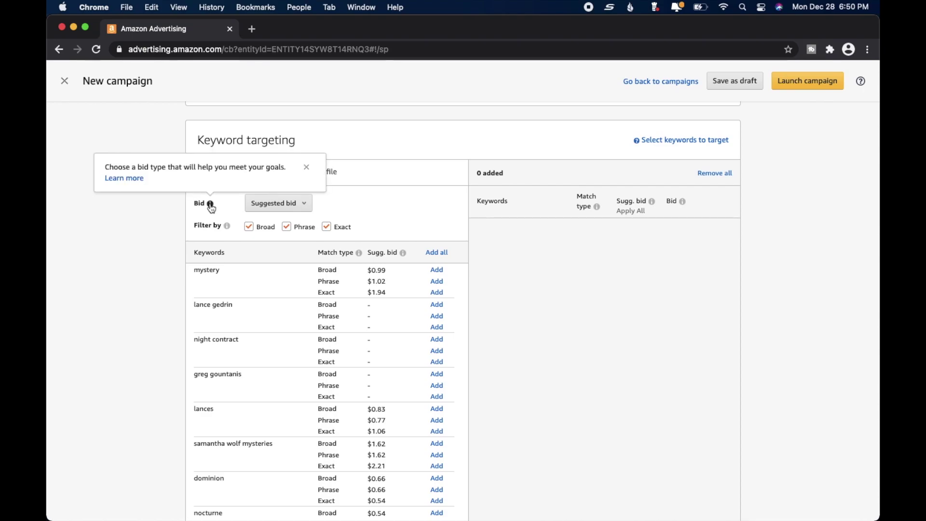
left_click(273, 204)
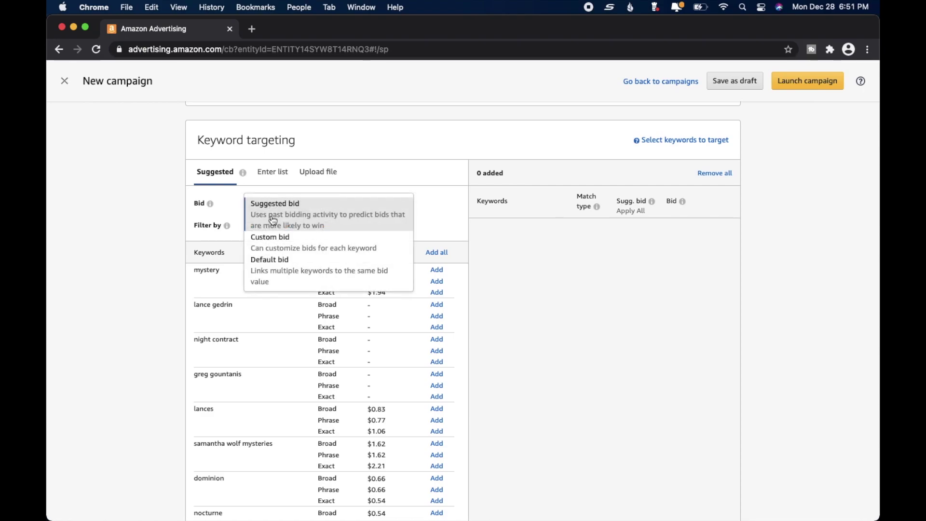
left_click(272, 269)
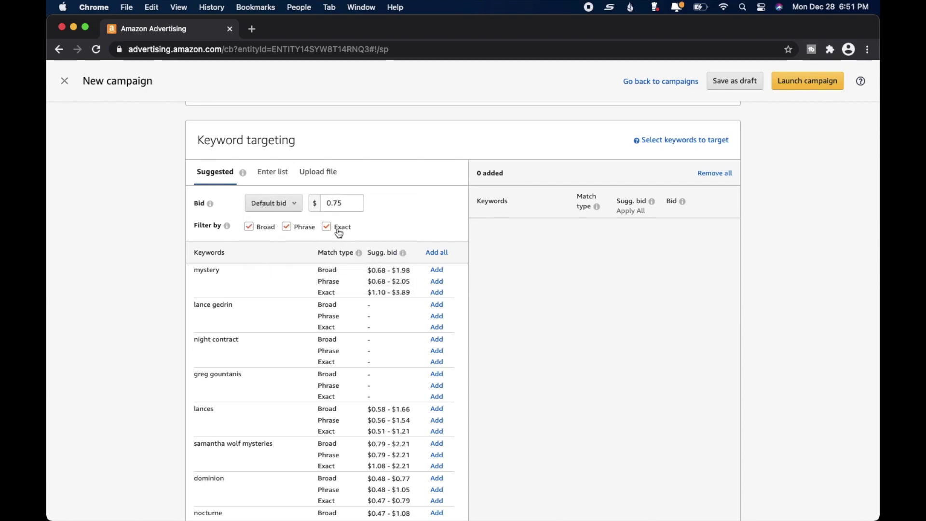
left_click(345, 204)
key("BackSpace")
key("BackSpace")
key("BackSpace")
key("BackSpace")
type("0.21")
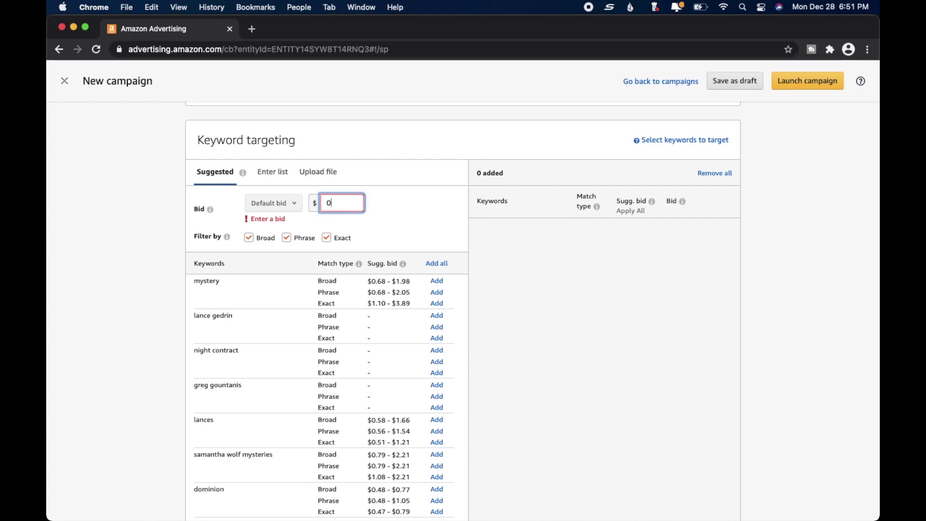
left_click(421, 193)
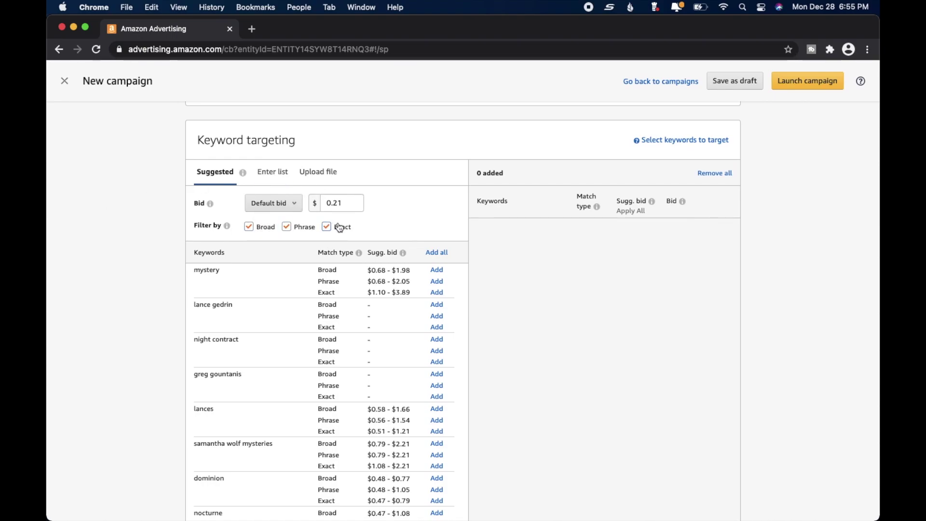
scroll(143, 300, "down", 4)
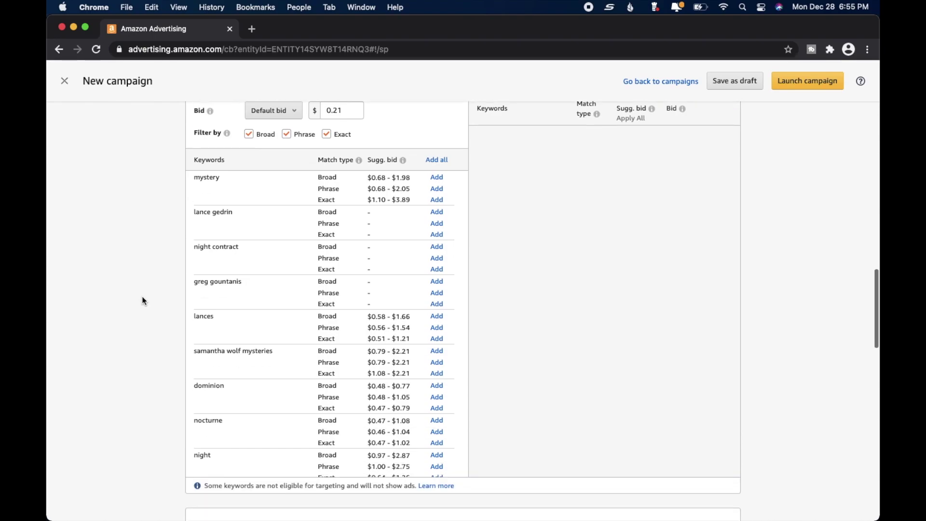
scroll(142, 296, "up", 3)
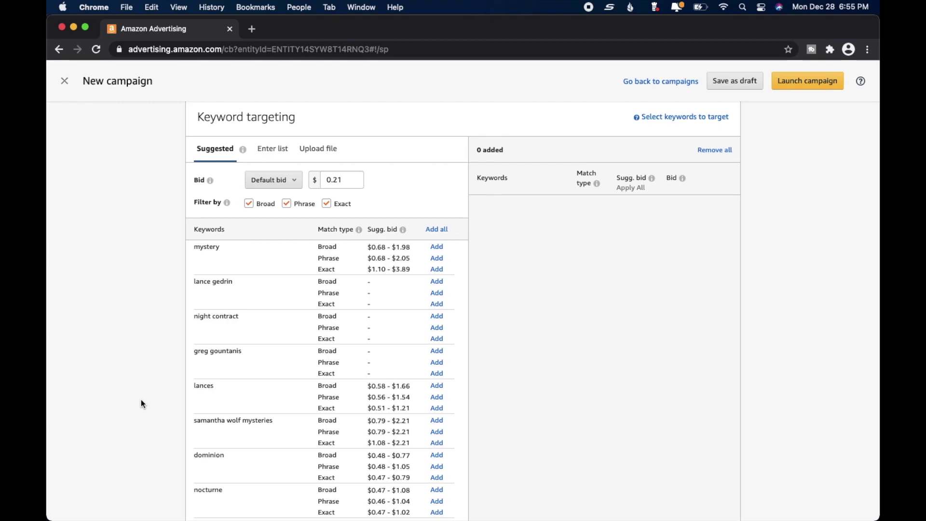
Step: Switch keyword targeting to a manually entered list and enter harlan coben, myron bolitar series and myron bolitar on separate lines
scroll(142, 404, "up", 2)
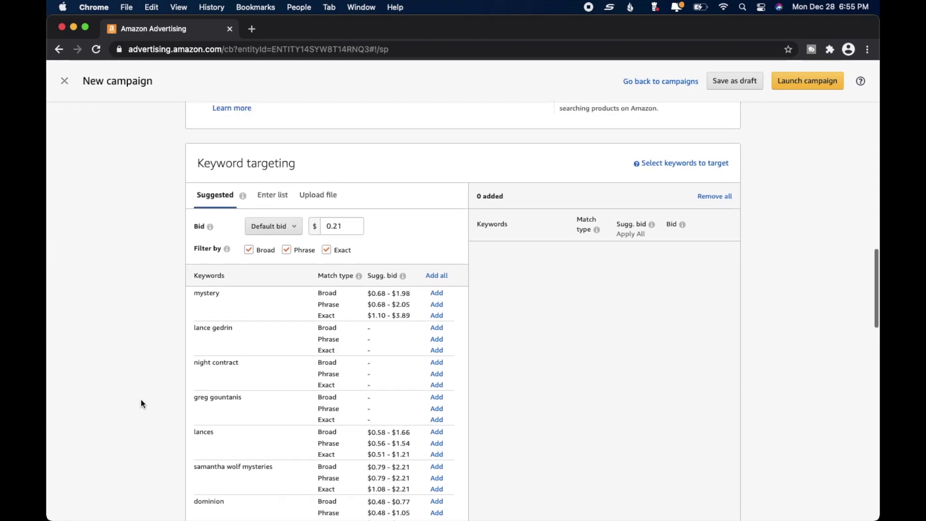
left_click(274, 196)
left_click(265, 268)
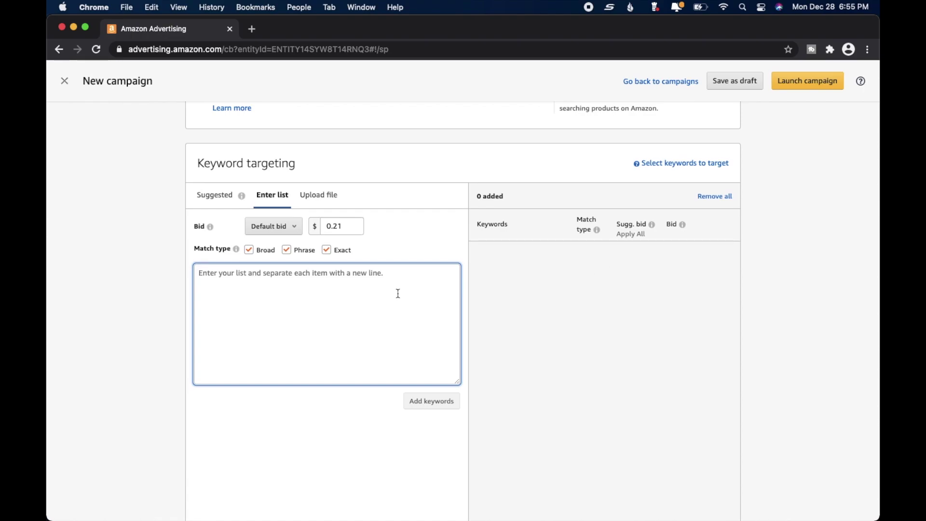
type("harla")
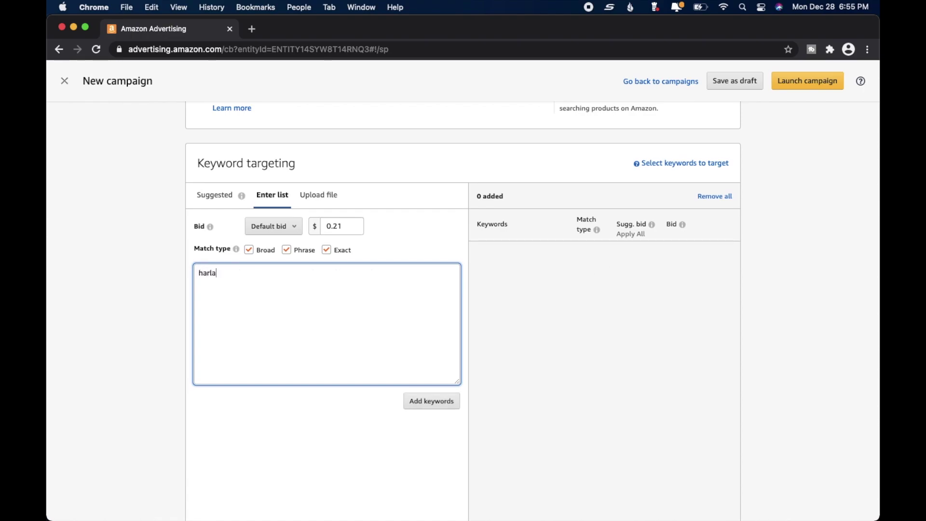
type("n coben ")
type("myron boli")
type("tar series")
key("Return")
type("myro")
key("BackSpace")
key("BackSpace")
type("ron bolitar")
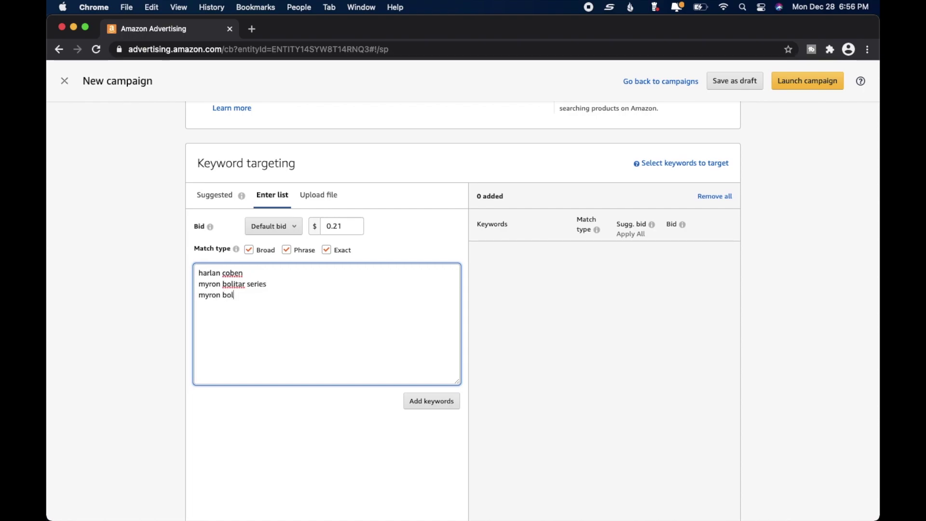
Step: Append tell no one and win to the keyword list and add all entries to the campaign in broad, phrase and exact match
key("Return")
type("tell no")
type(" one")
type("w")
key("BackSpace")
type("wina")
key("BackSpace")
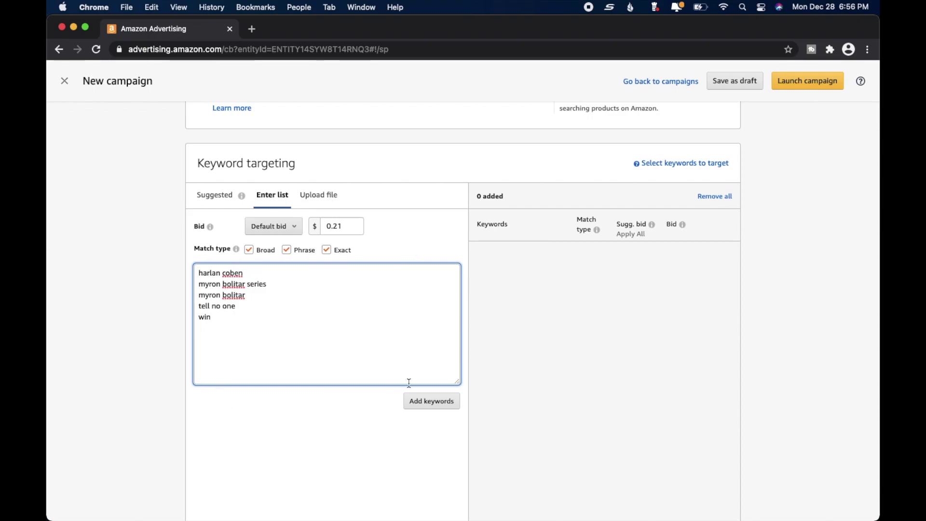
left_click(424, 409)
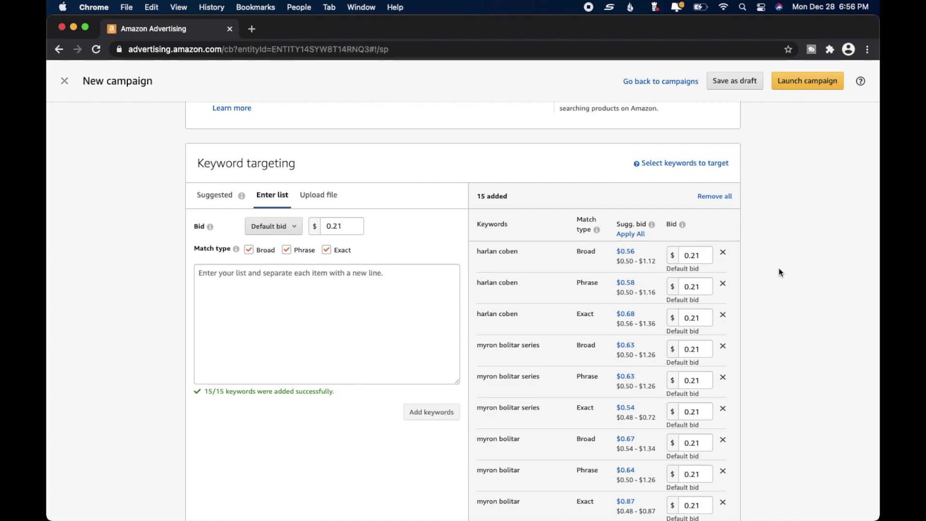
Step: Review the added keywords with their match types, suggested bids and default bids
scroll(781, 273, "down", 4)
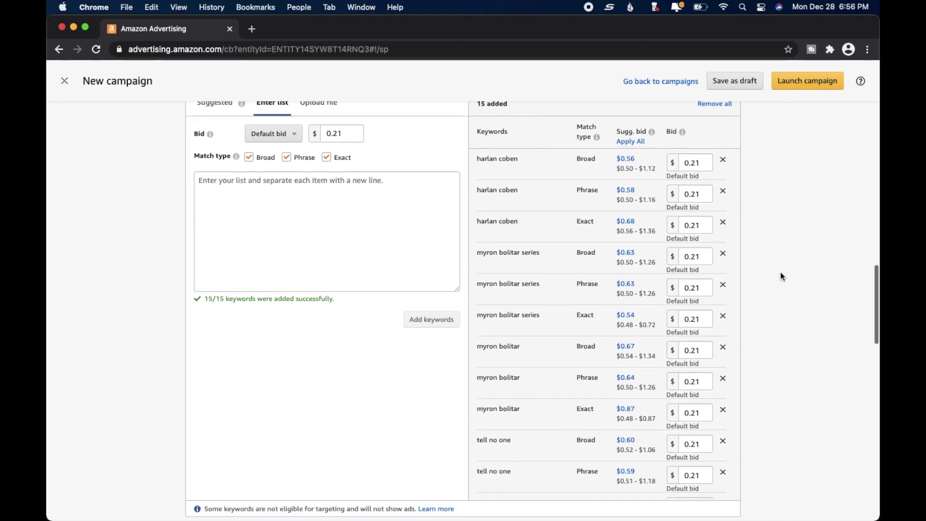
scroll(780, 272, "up", 2)
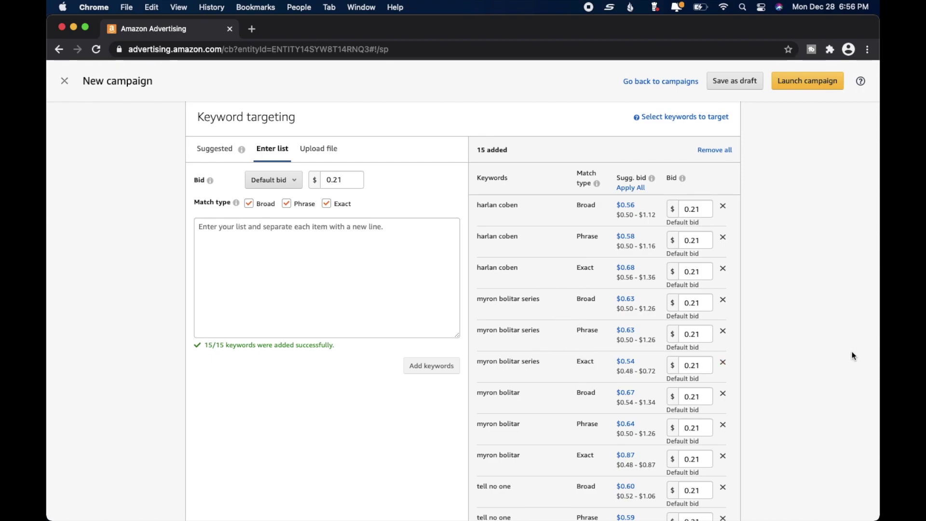
scroll(838, 350, "down", 3)
scroll(873, 313, "up", 5)
scroll(533, 312, "down", 10)
scroll(532, 301, "down", 9)
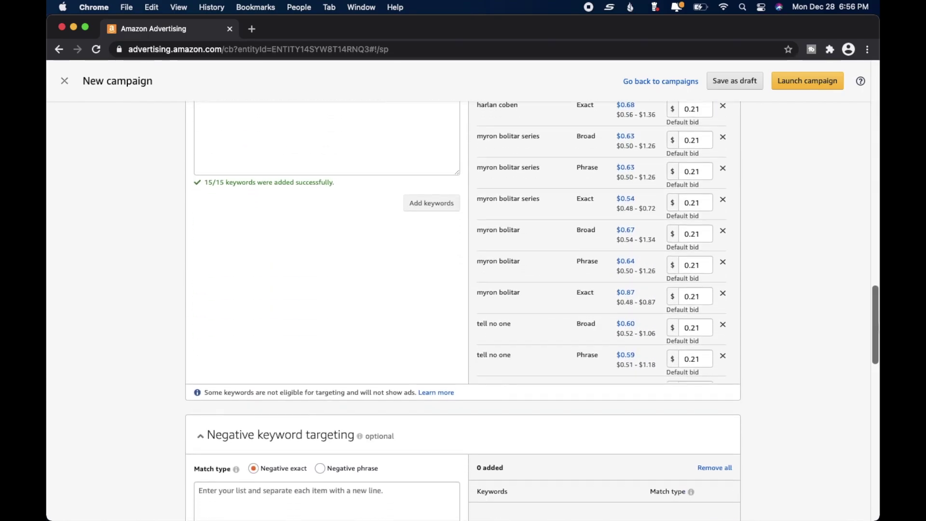
Step: Enter free books, free book, free ebook and free ebooks in the negative keyword list with Negative exact matching
scroll(533, 311, "down", 4)
scroll(629, 339, "up", 1)
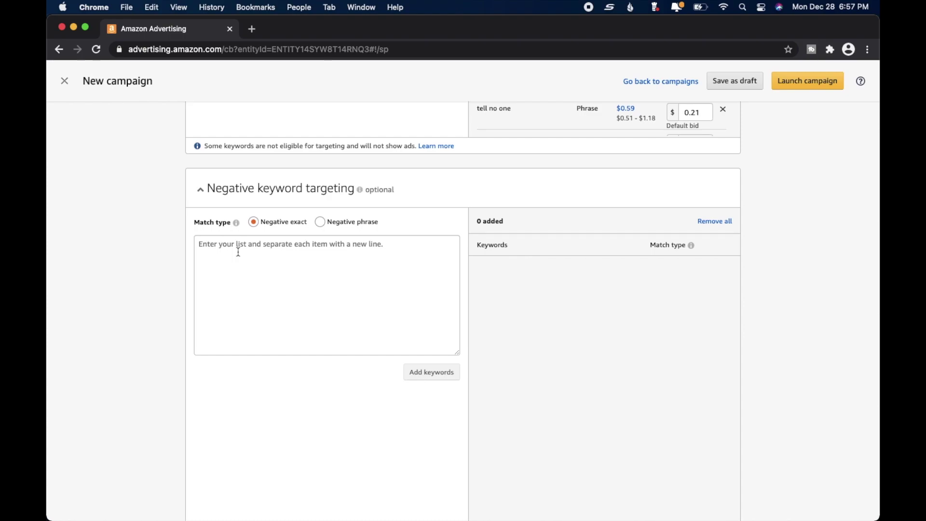
left_click(238, 253)
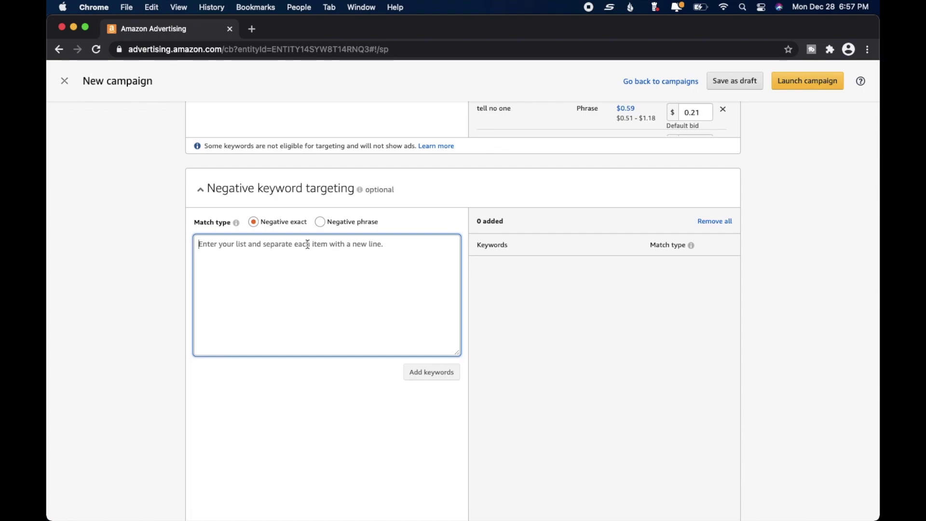
type("free books")
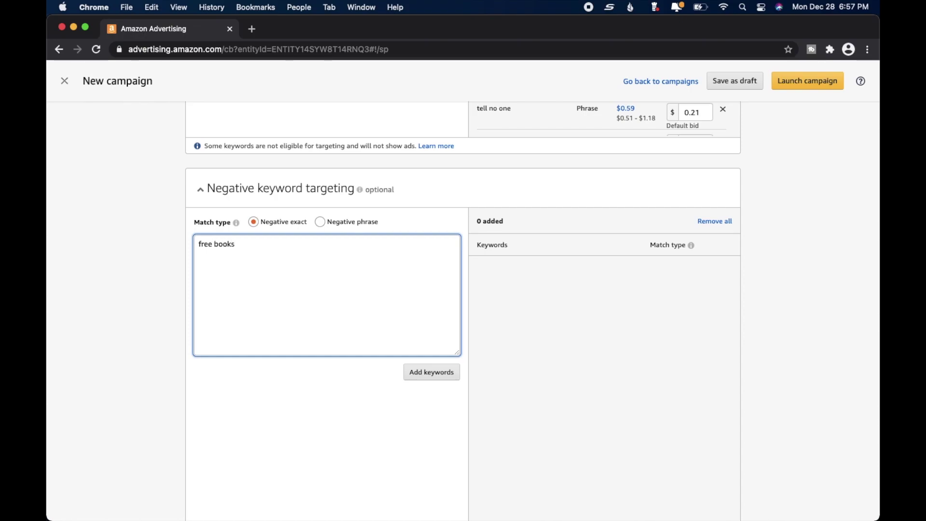
key("Return")
type("free books")
key("Return")
type("free ebook")
key("Return")
type("free ebooks")
key("Return")
Step: Append free kindle book, free kindle books, free paperback and free paperbacks, and add the whole list as negative exact keywords
type("free kindle book")
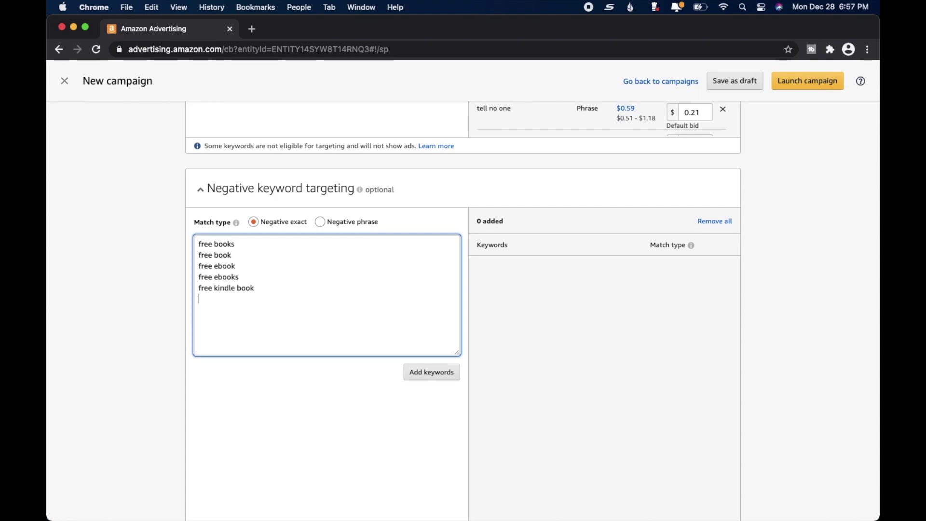
key("Return")
type("free kindle books")
key("Return")
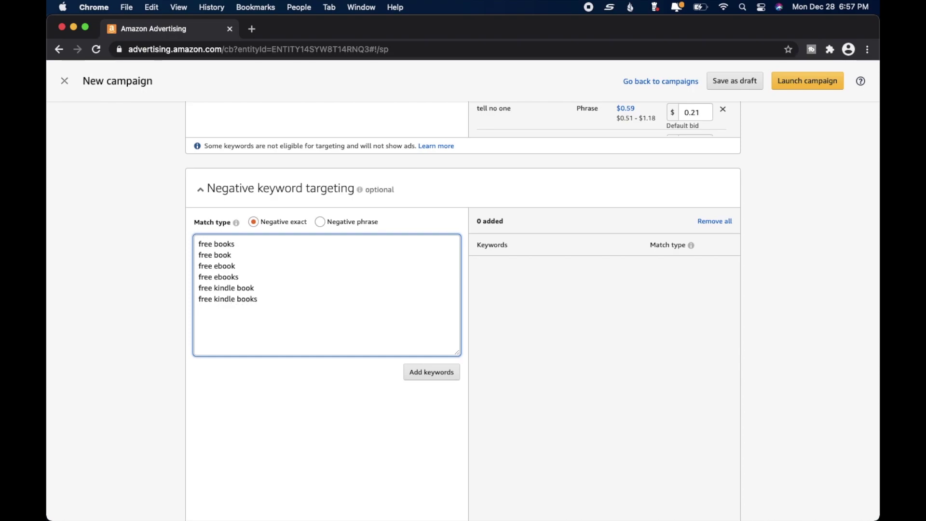
type("free paperback")
key("Return")
type("free paperbacks")
left_click(442, 372)
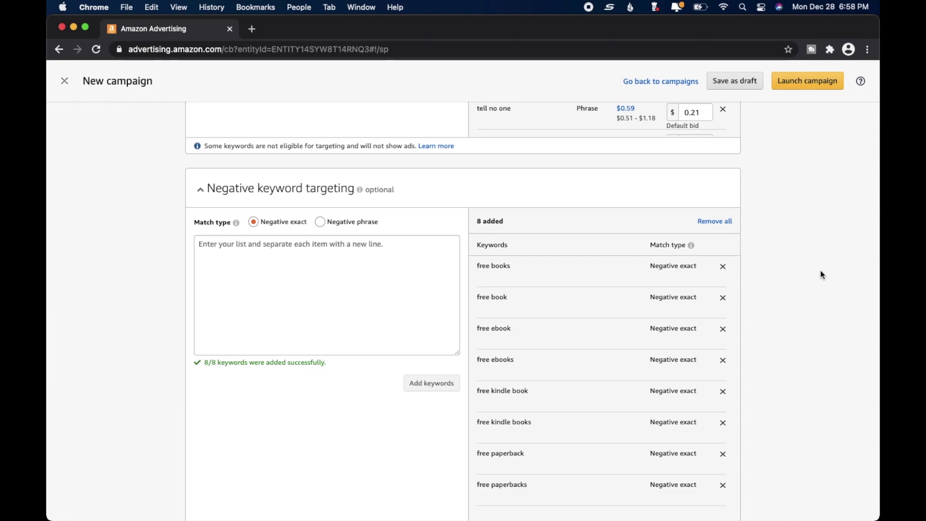
Step: Review the targeted and negative keyword lists, then examine the Creative section and its ad preview
scroll(821, 270, "up", 5)
scroll(820, 275, "up", 4)
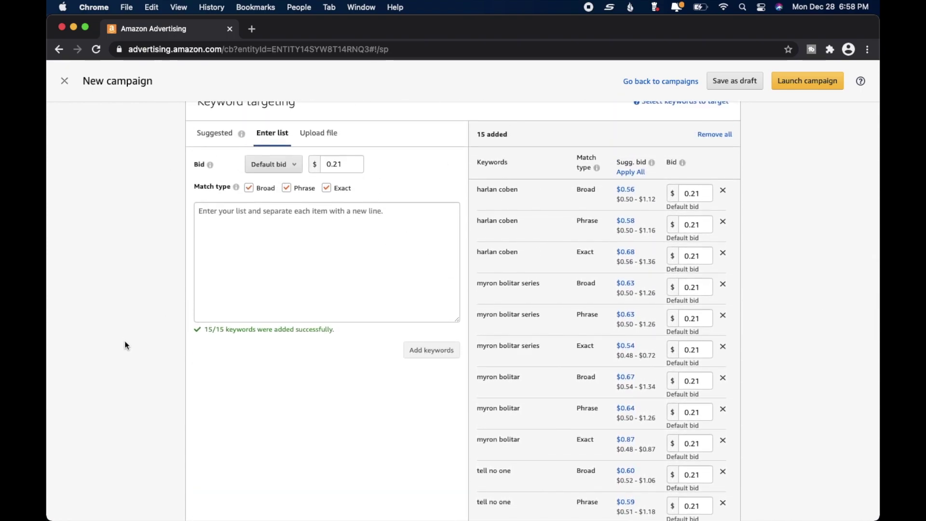
scroll(125, 343, "down", 4)
scroll(125, 342, "down", 9)
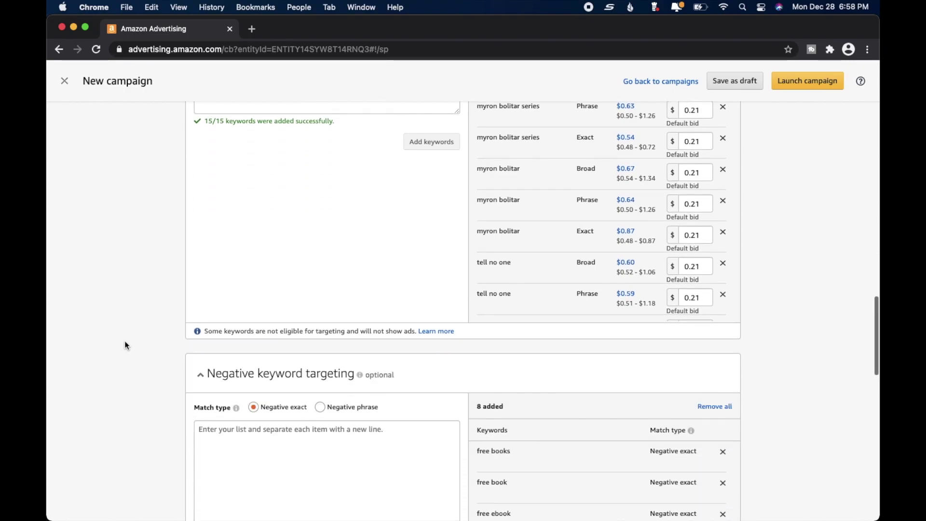
scroll(125, 342, "down", 5)
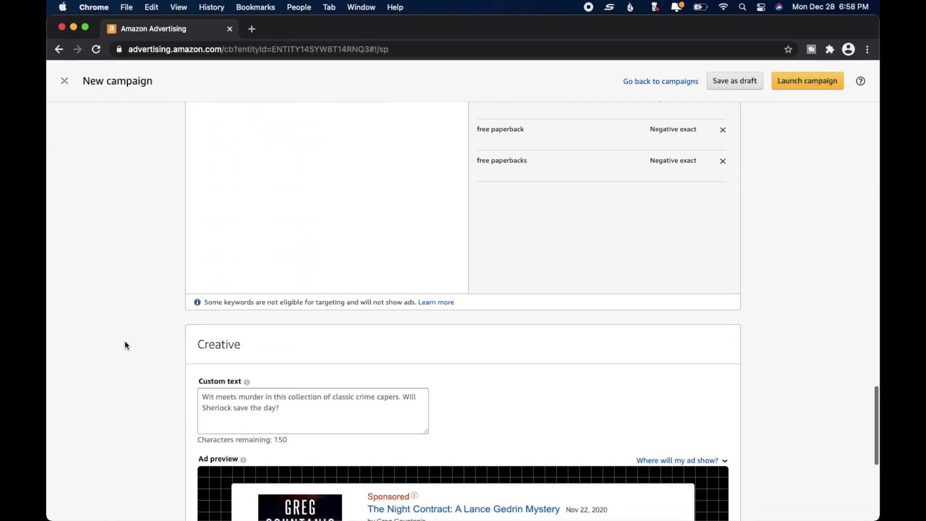
scroll(124, 340, "down", 2)
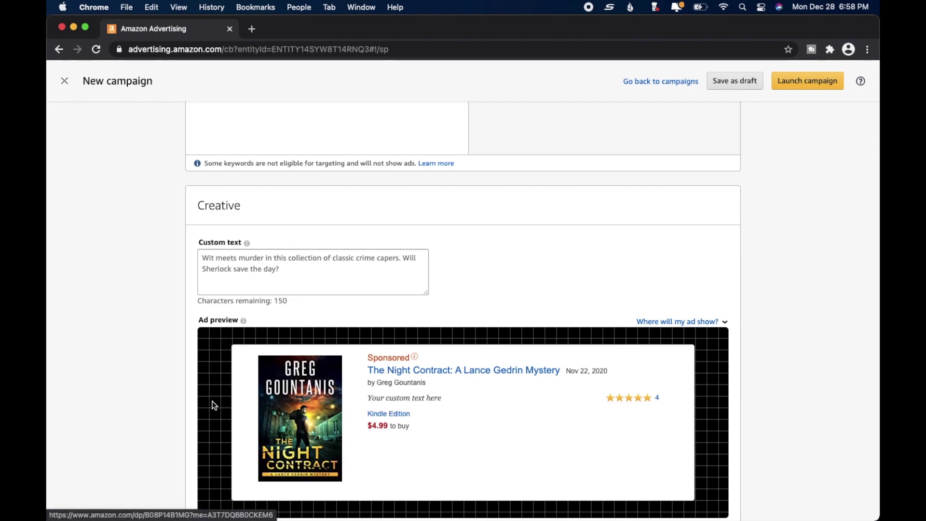
scroll(120, 392, "down", 1)
scroll(120, 396, "down", 1)
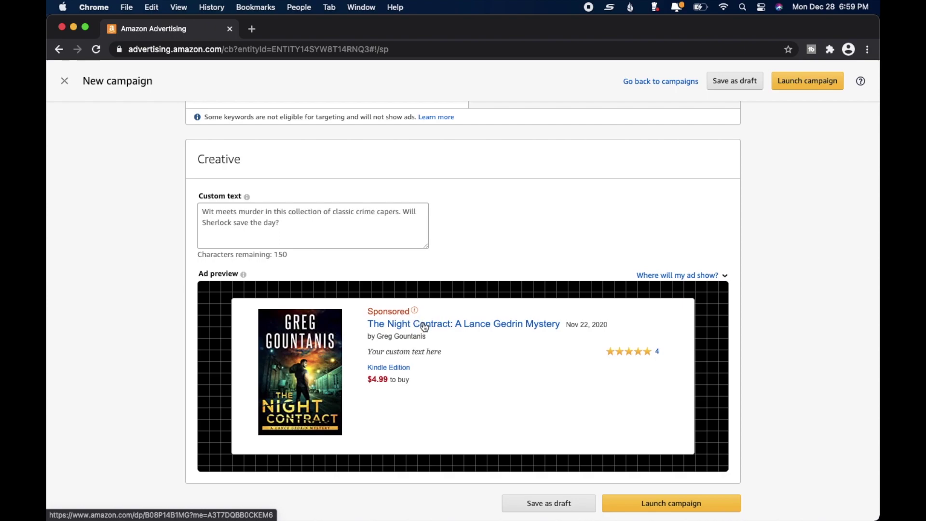
Step: Enter the custom ad text "Meet Gedrin. Heavyweight champion boxer who loves pancakes and trouble."
left_click(302, 222)
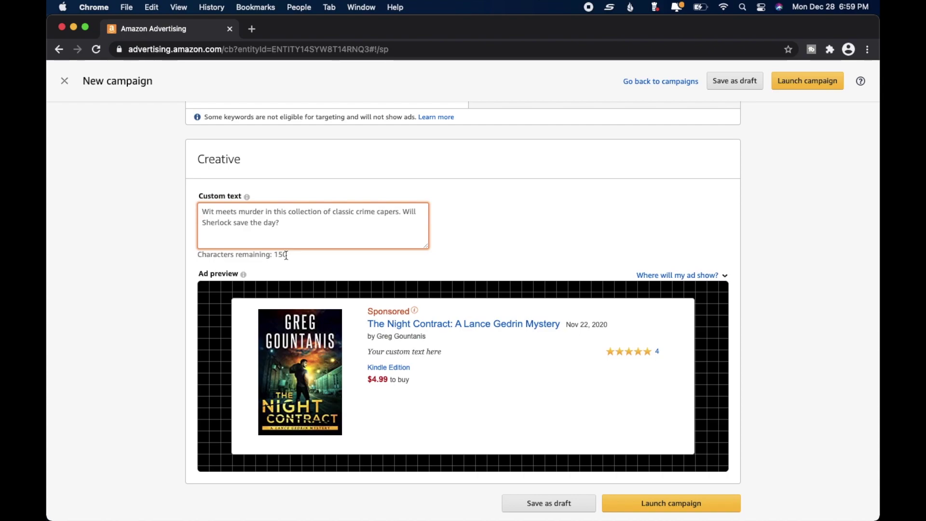
type("Meet. G")
key("BackSpace")
key("BackSpace")
key("BackSpace")
type("Gedrin. Heavywieght")
key("BackSpace")
key("BackSpace")
key("BackSpace")
key("BackSpace")
key("BackSpace")
key("BackSpace")
type("eight champion boxer who loves pancka")
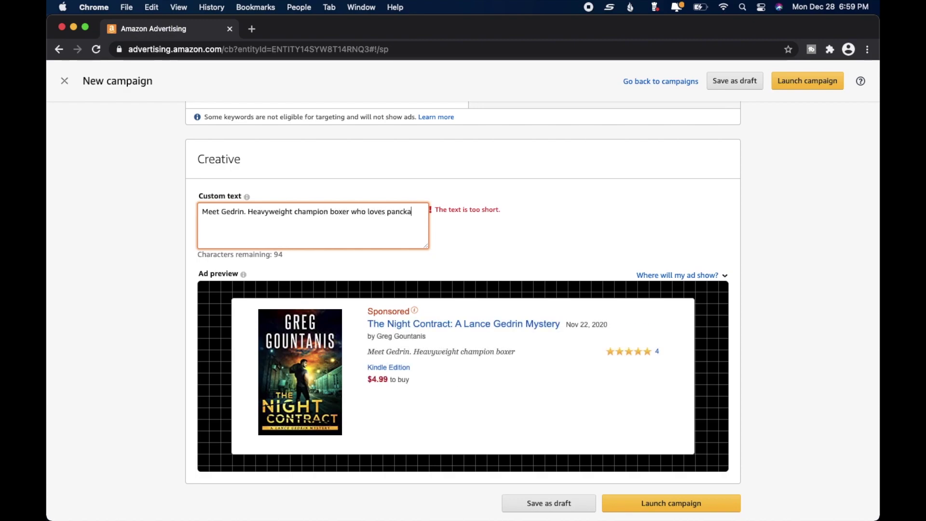
key("BackSpace")
key("BackSpace")
type("akes and trouble.")
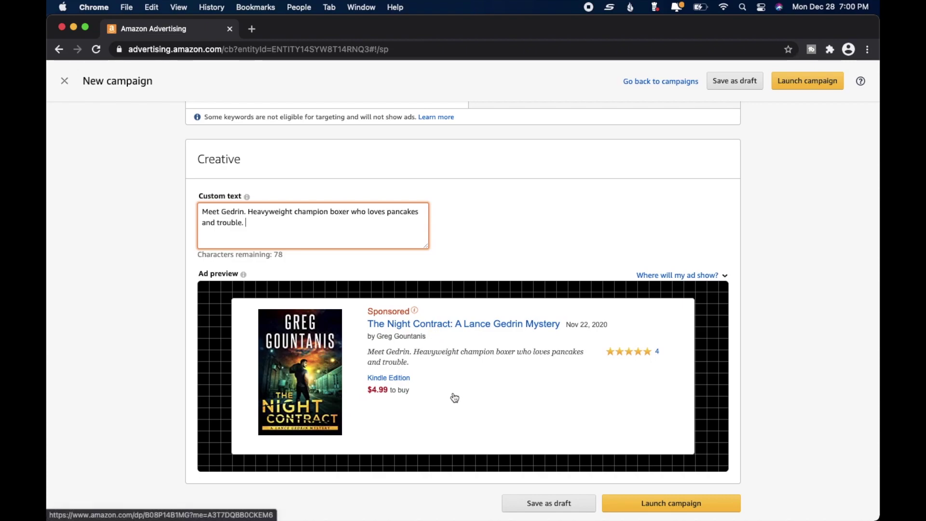
left_click(121, 371)
Step: Examine the ad preview with the custom text and the options for saving or launching the campaign
scroll(121, 366, "down", 2)
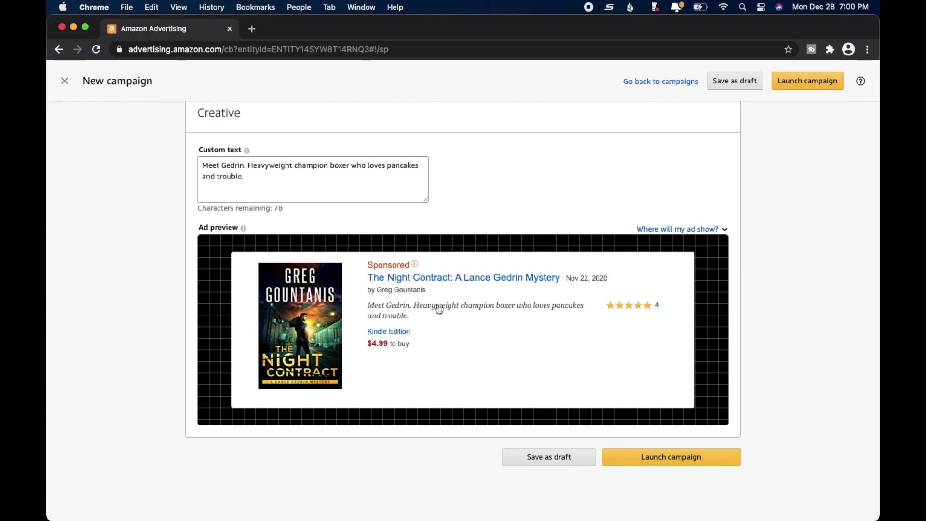
scroll(830, 359, "down", 3)
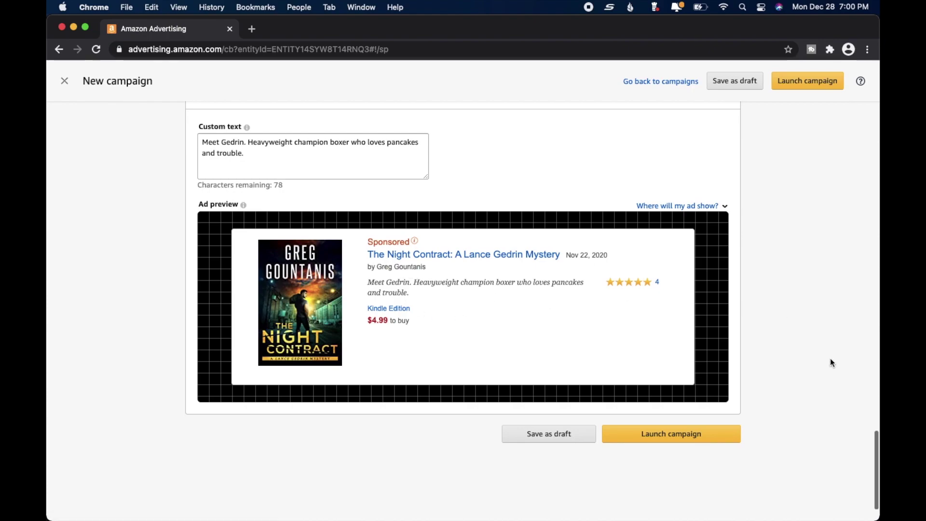
scroll(830, 360, "up", 2)
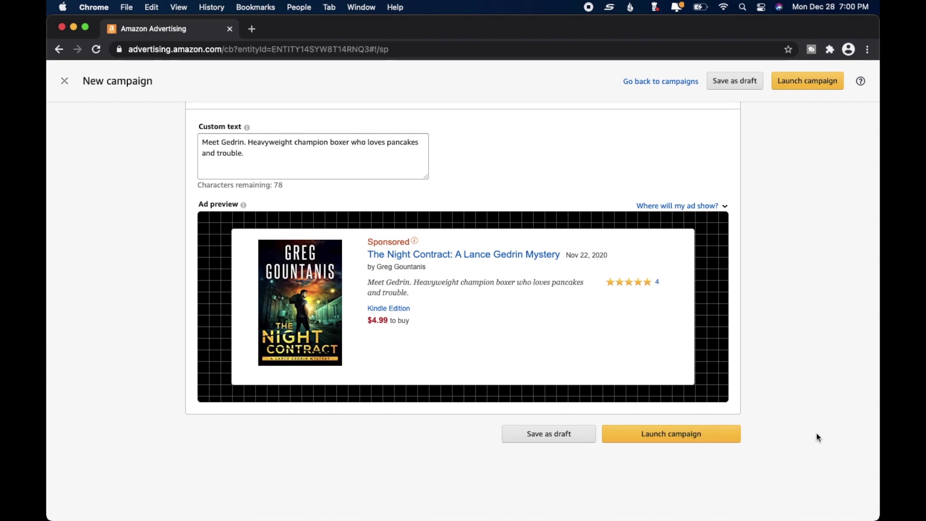
scroll(816, 433, "down", 2)
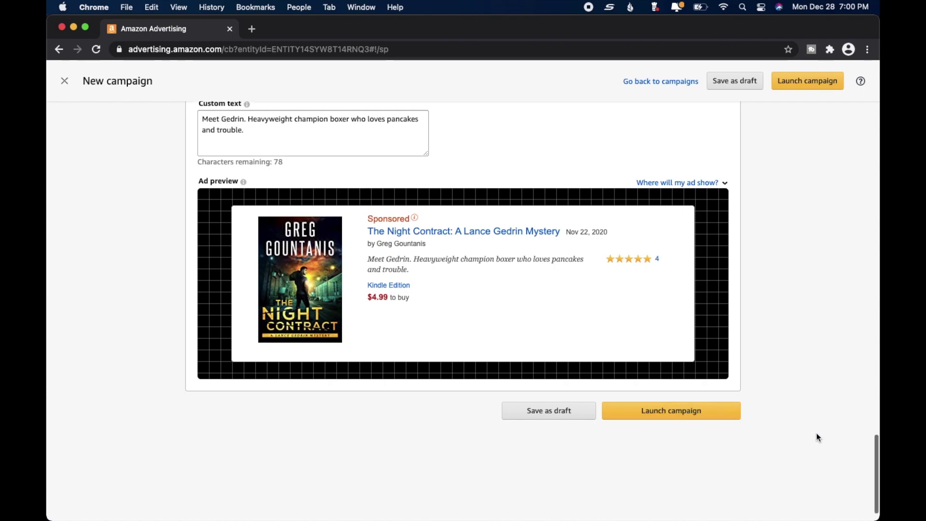
left_click_drag(874, 450, 874, 441)
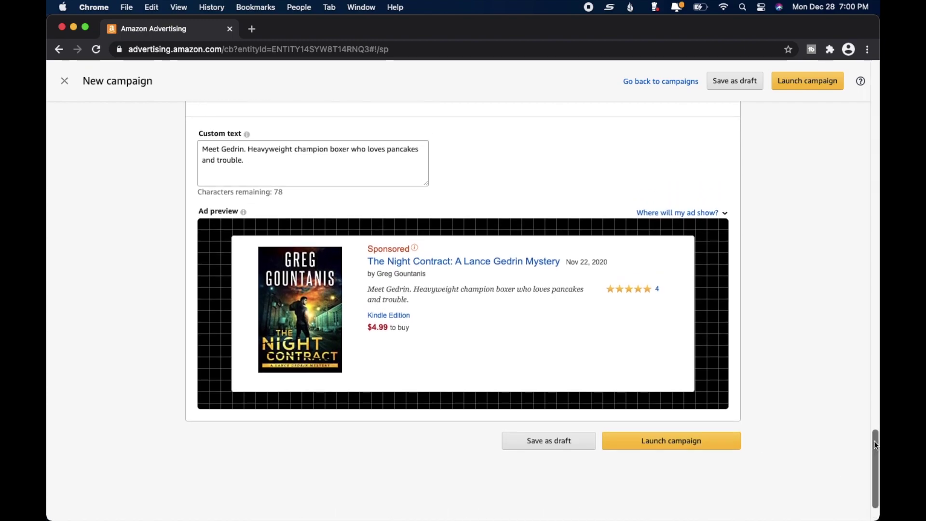
scroll(874, 441, "down", 1)
scroll(874, 441, "up", 1)
scroll(876, 444, "down", 1)
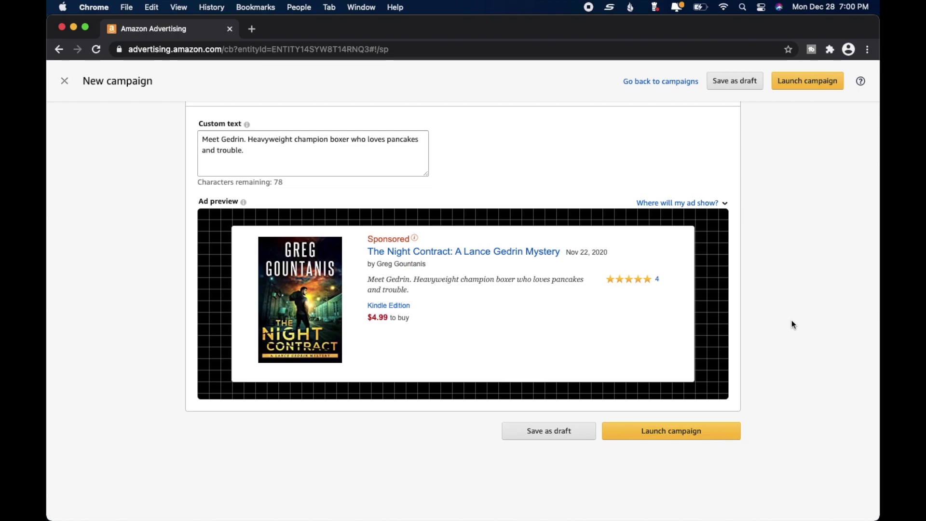
Step: Review the completed campaign form from the creative back through targeting and products to the campaign settings
scroll(792, 320, "up", 4)
left_click_drag(874, 426, 866, 228)
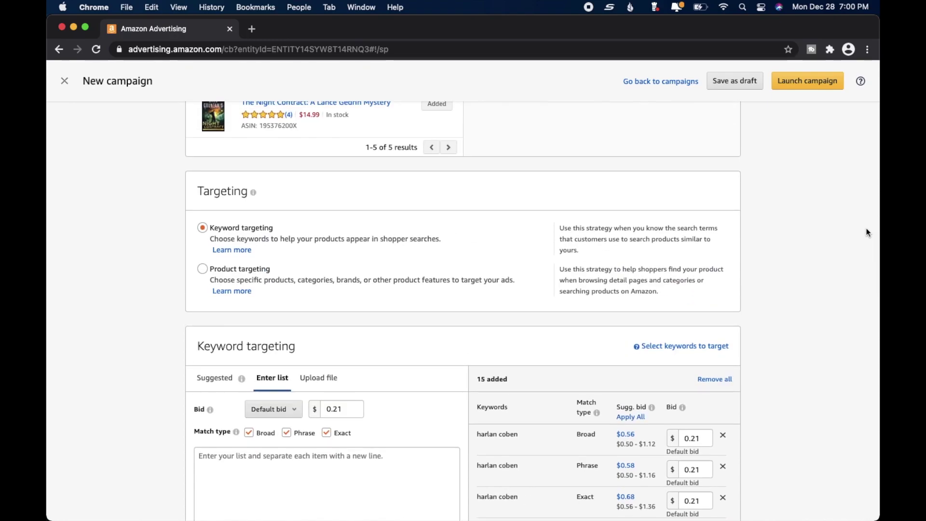
scroll(870, 184, "up", 5)
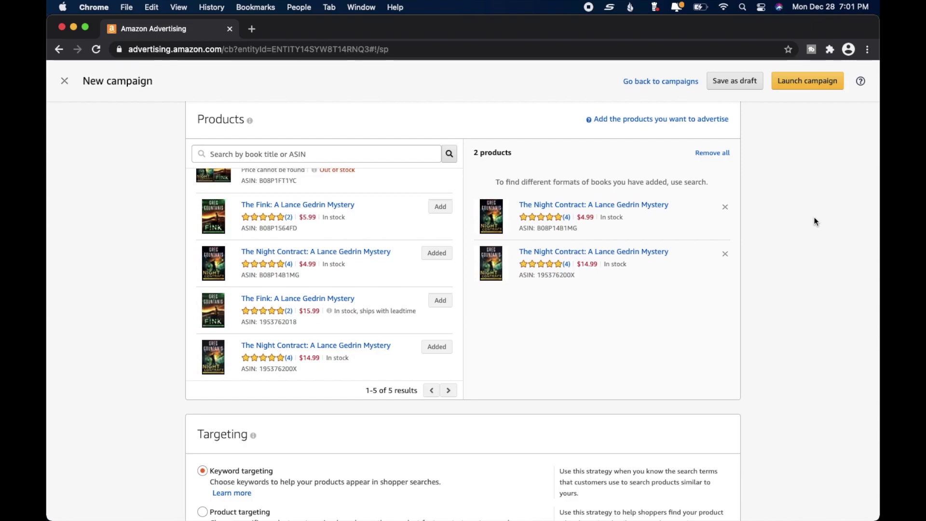
scroll(814, 221, "up", 2)
scroll(815, 221, "up", 3)
left_click_drag(875, 189, 875, 131)
scroll(875, 131, "up", 5)
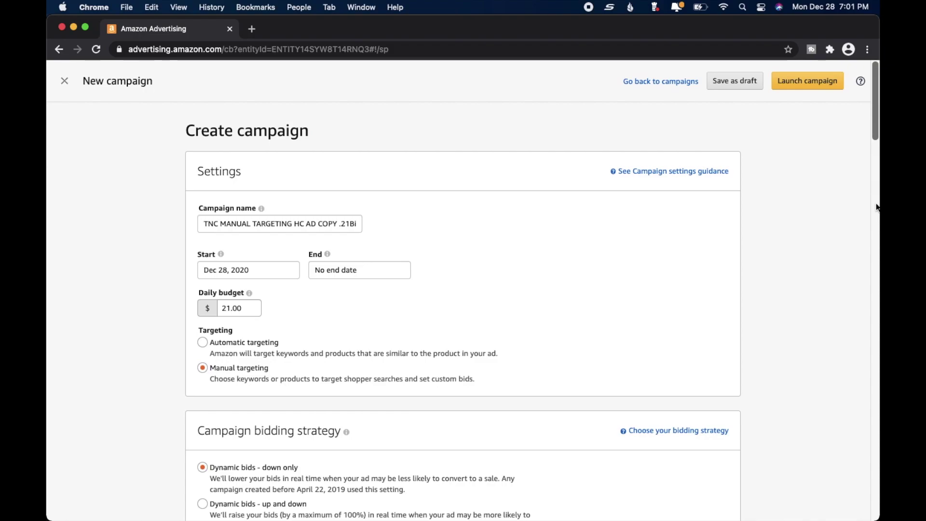
Step: Leave the new campaign without saving it and return to the campaigns overview
left_click(649, 83)
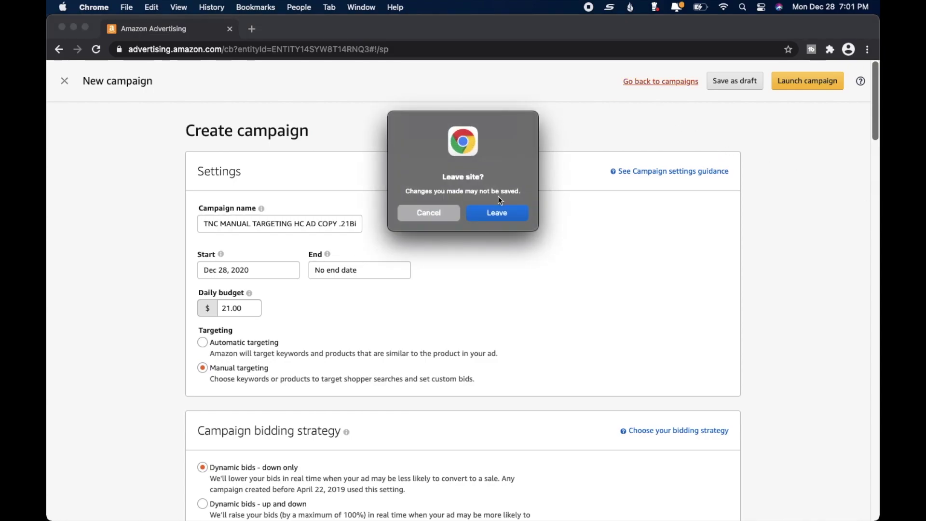
left_click(483, 219)
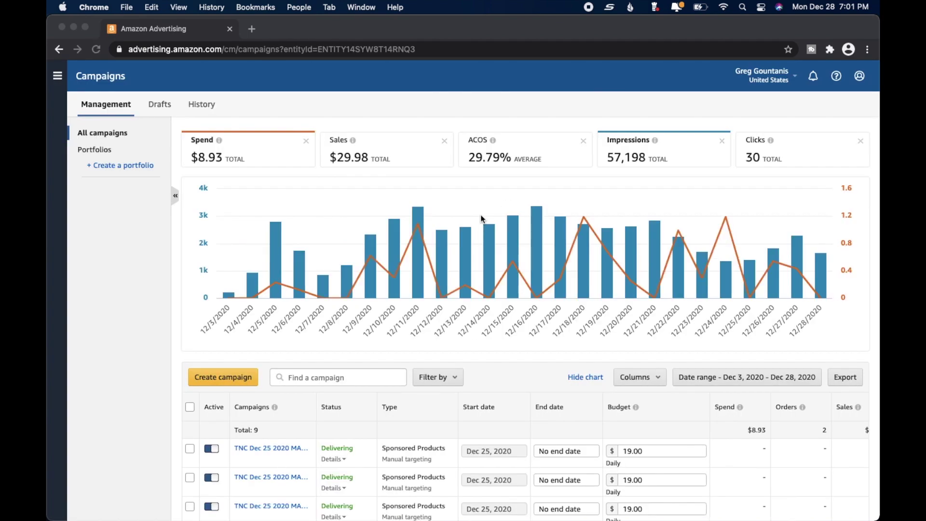
left_click(128, 293)
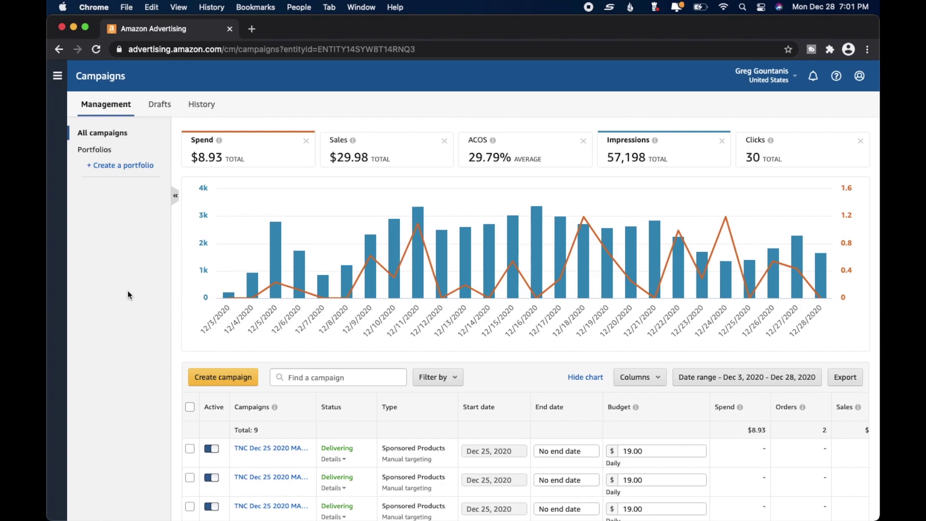
Step: Review the campaigns list from the newest to the archived and paused ones, checking status, targeting type, daily budget, spend and orders
scroll(128, 291, "down", 5)
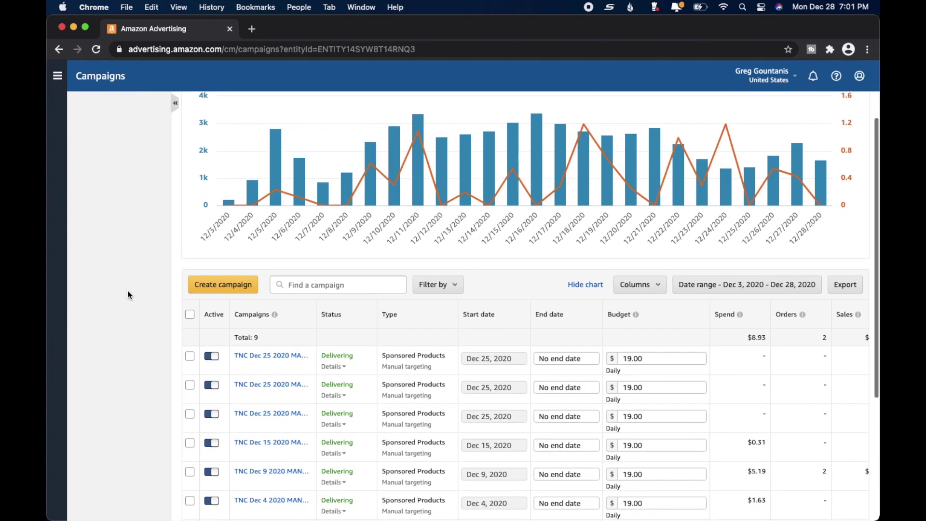
scroll(127, 291, "down", 1)
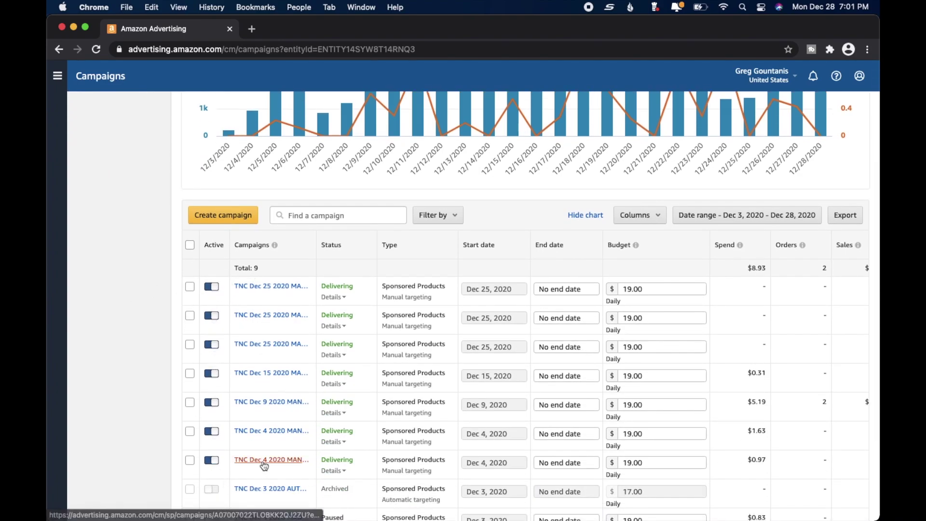
scroll(138, 444, "down", 2)
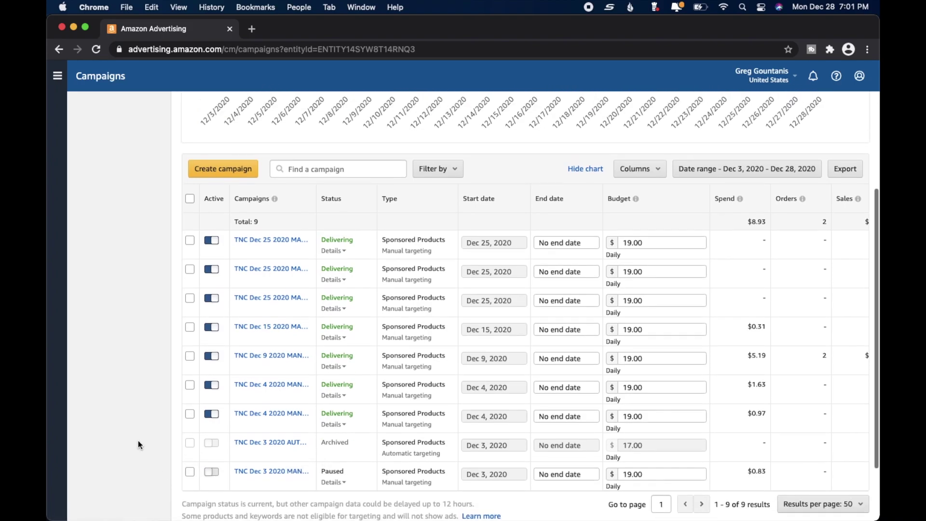
scroll(138, 444, "up", 1)
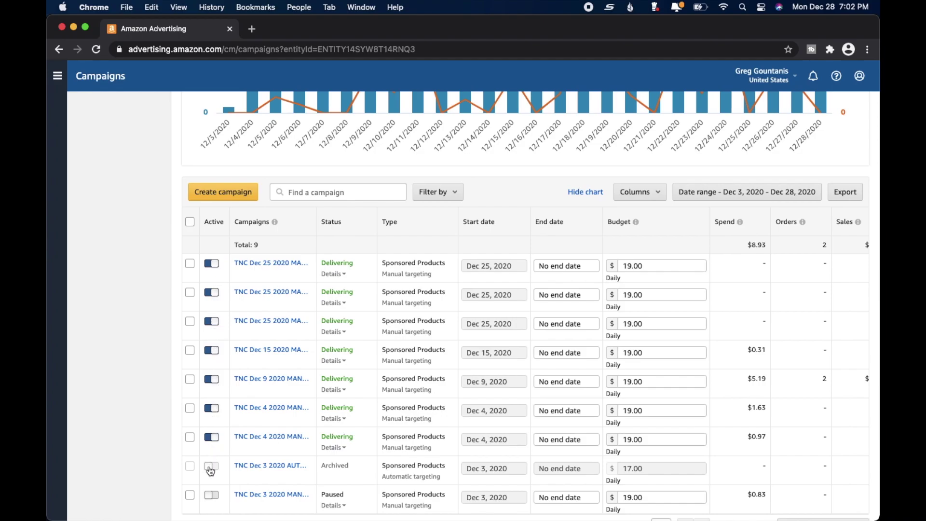
scroll(159, 469, "down", 1)
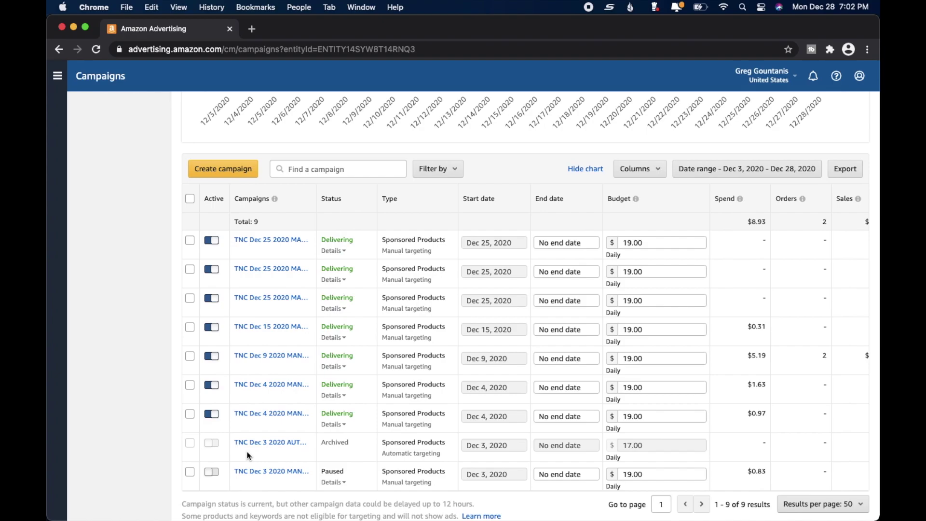
scroll(143, 372, "up", 3)
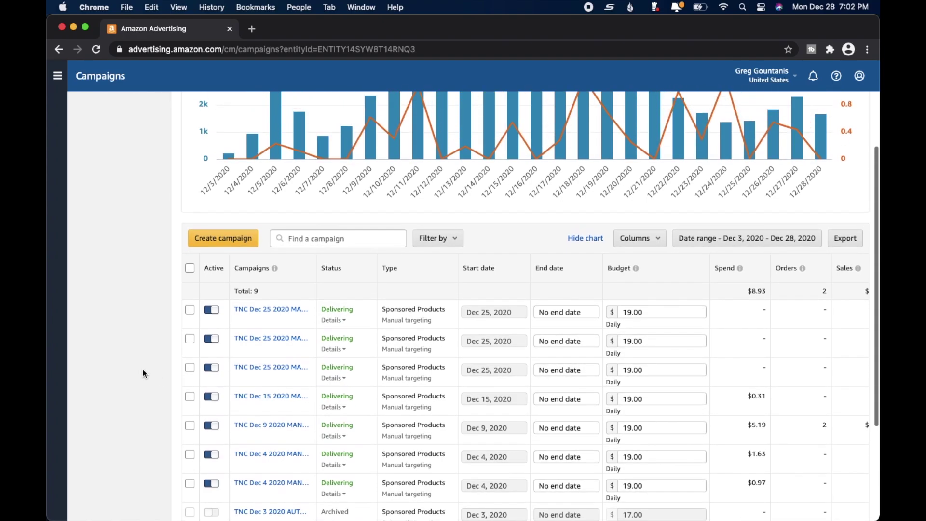
scroll(143, 373, "down", 1)
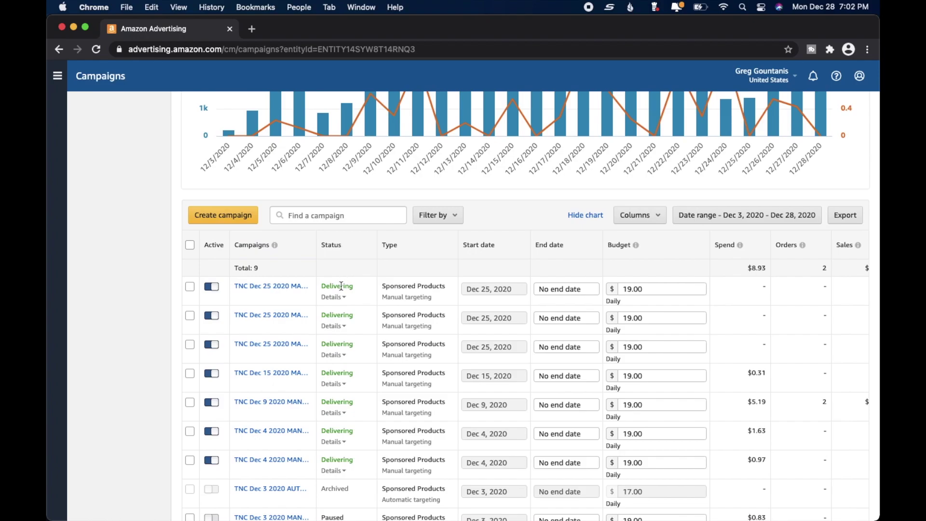
mouse_move(341, 303)
scroll(146, 307, "up", 1)
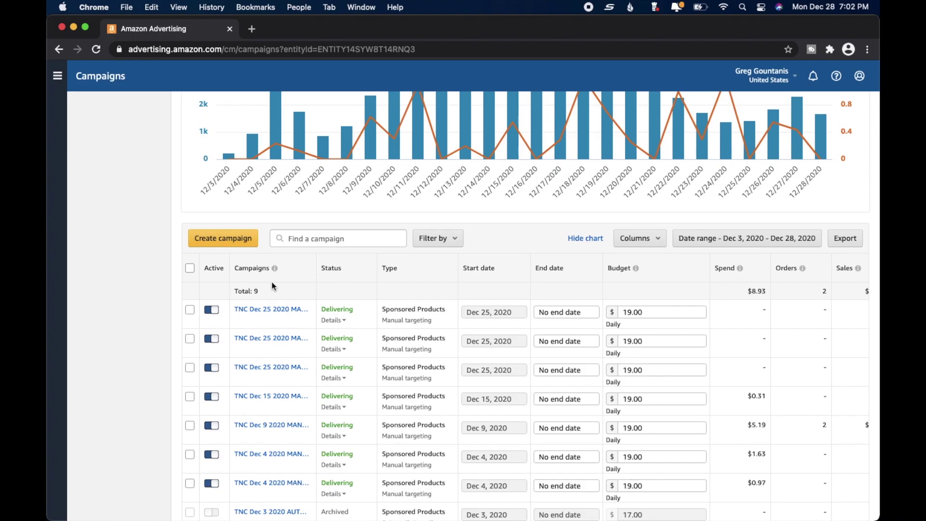
Step: Read the ACOS definition and examine the summary metrics and daily impressions and spend chart for Dec 3 to Dec 28, 2020
scroll(425, 334, "up", 1)
scroll(424, 334, "up", 4)
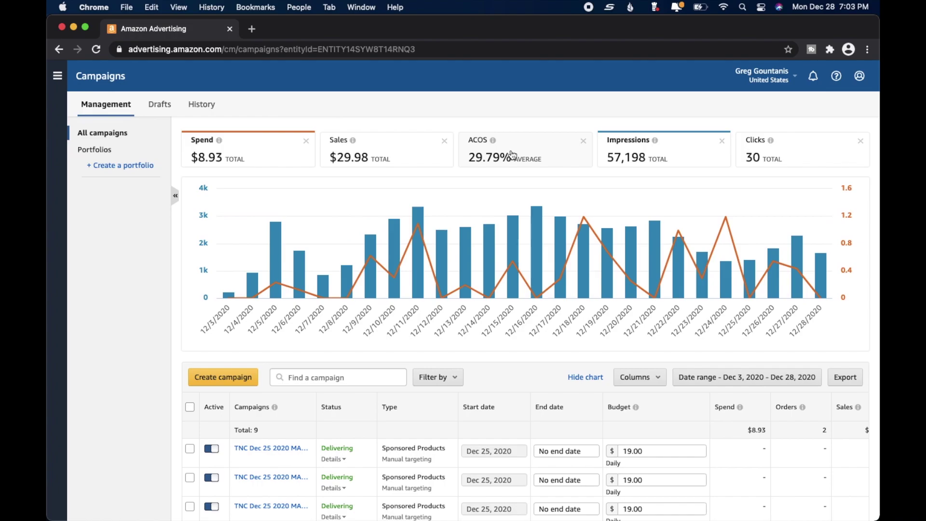
mouse_move(492, 141)
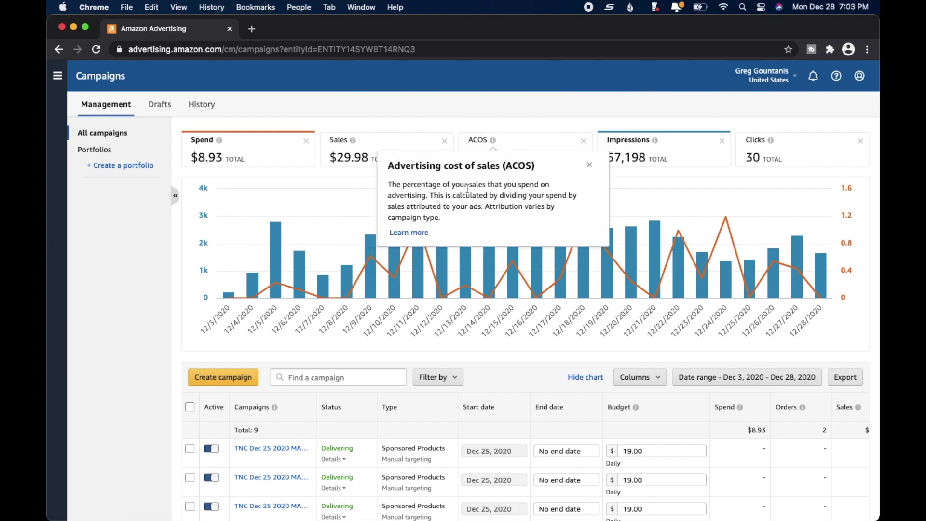
mouse_move(67, 296)
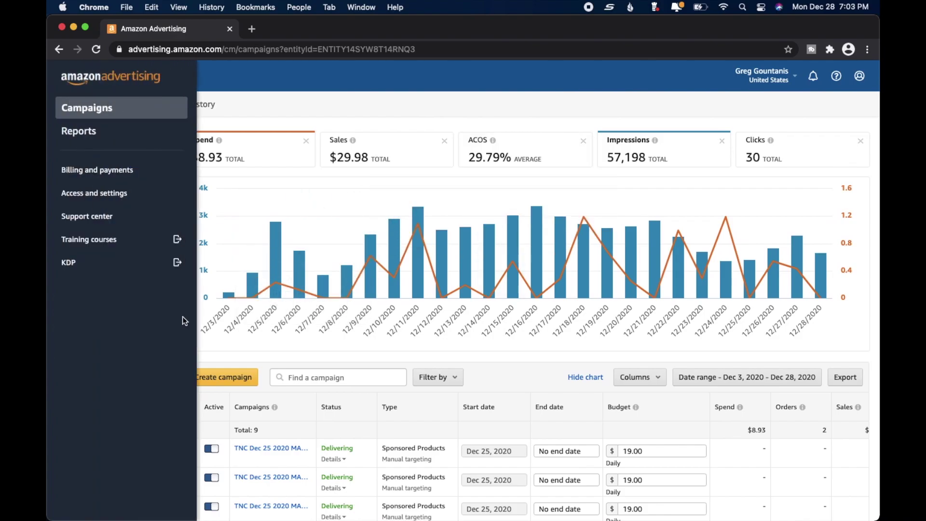
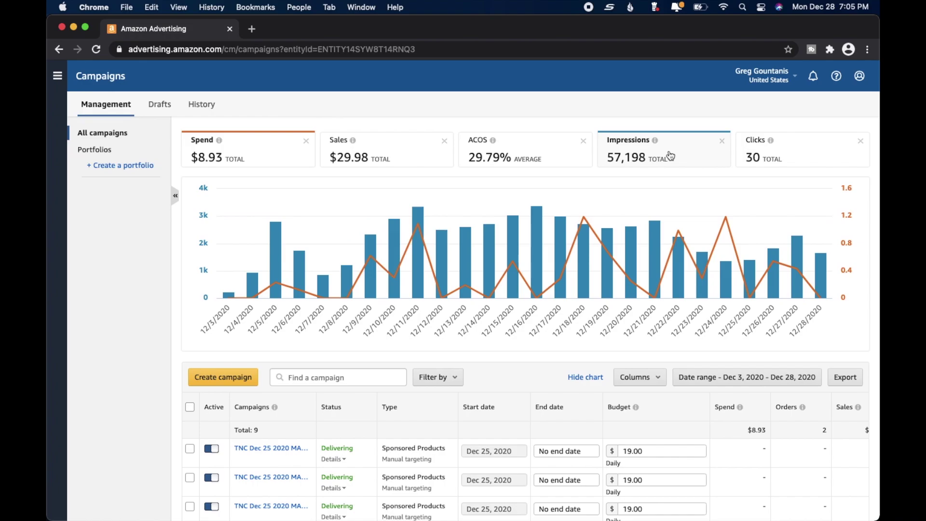
scroll(135, 289, "down", 5)
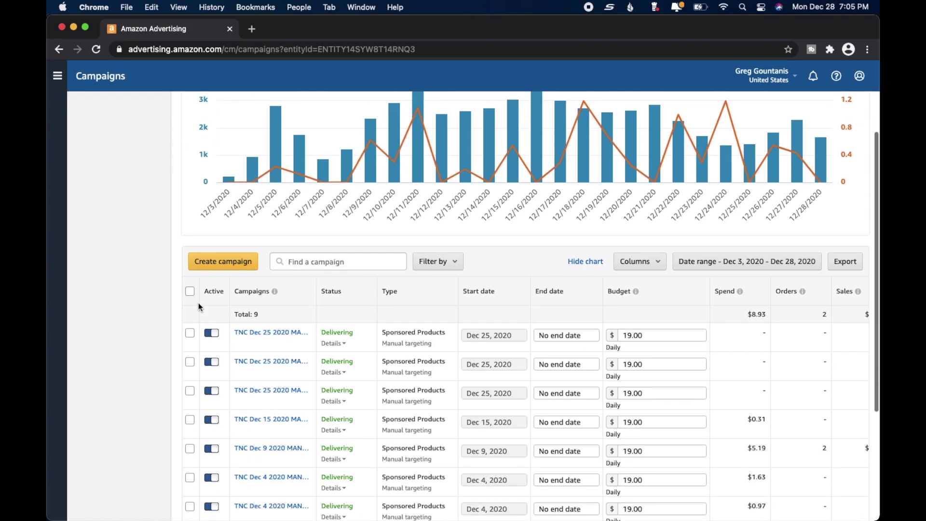
scroll(109, 328, "up", 1)
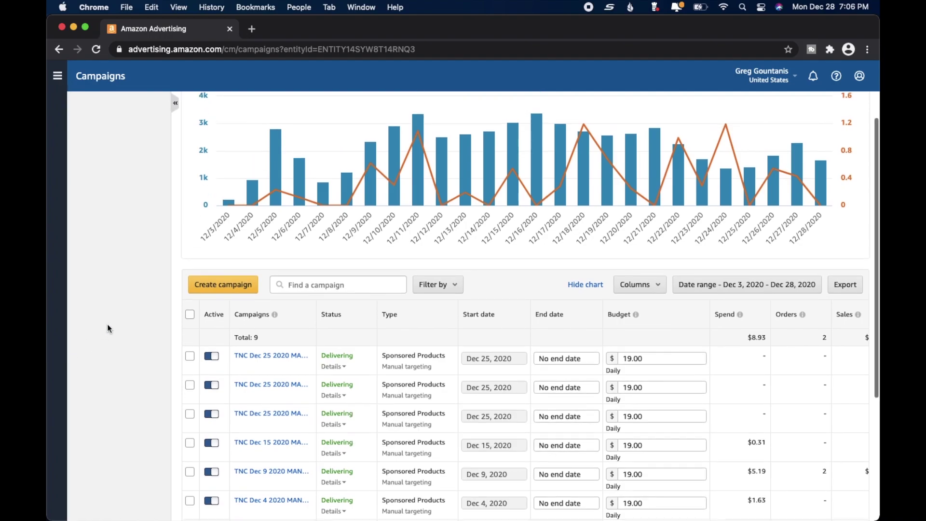
scroll(109, 328, "up", 4)
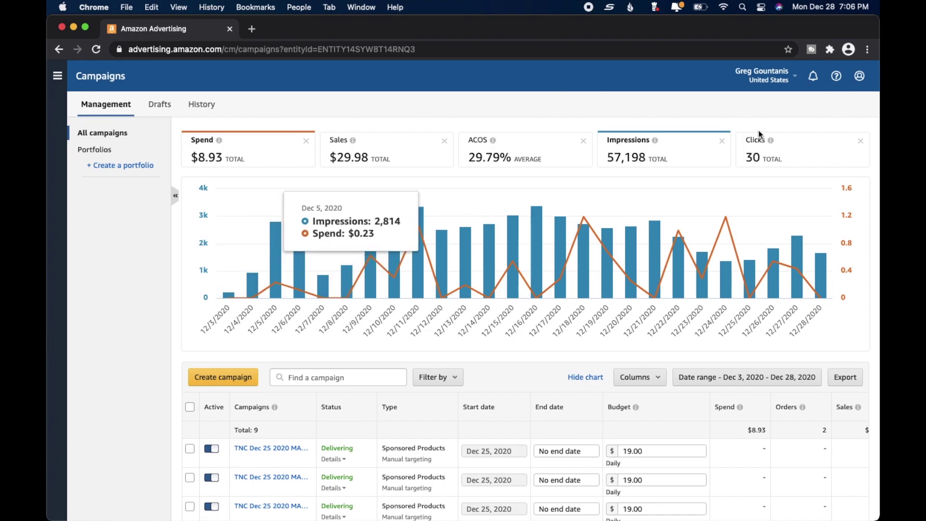
mouse_move(770, 141)
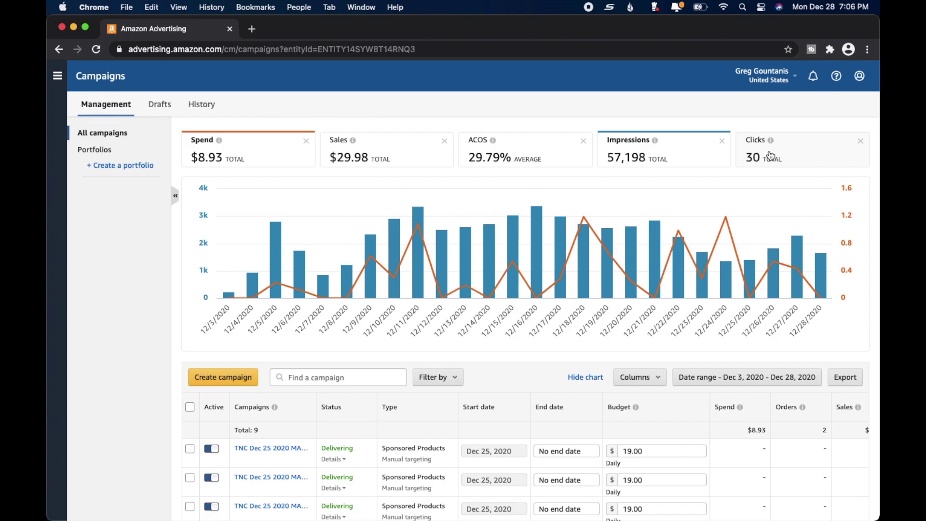
mouse_move(772, 197)
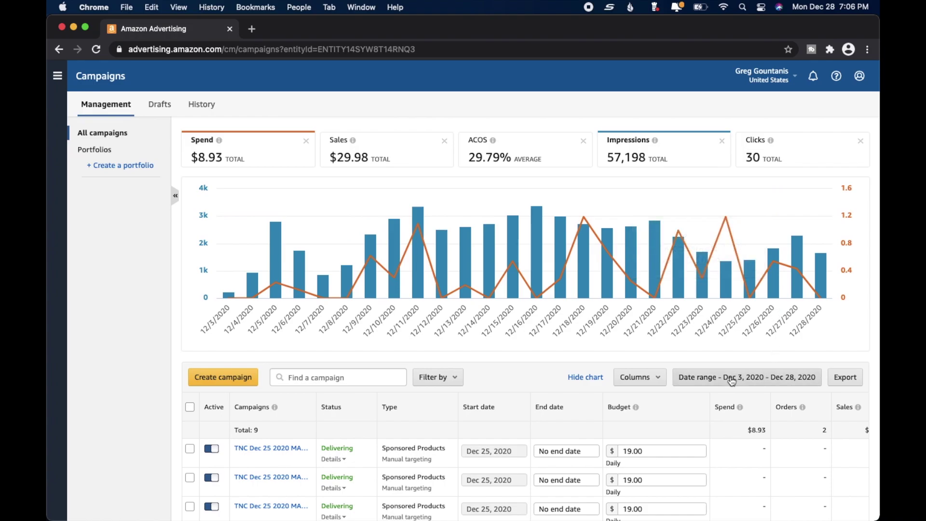
mouse_move(729, 288)
mouse_move(679, 197)
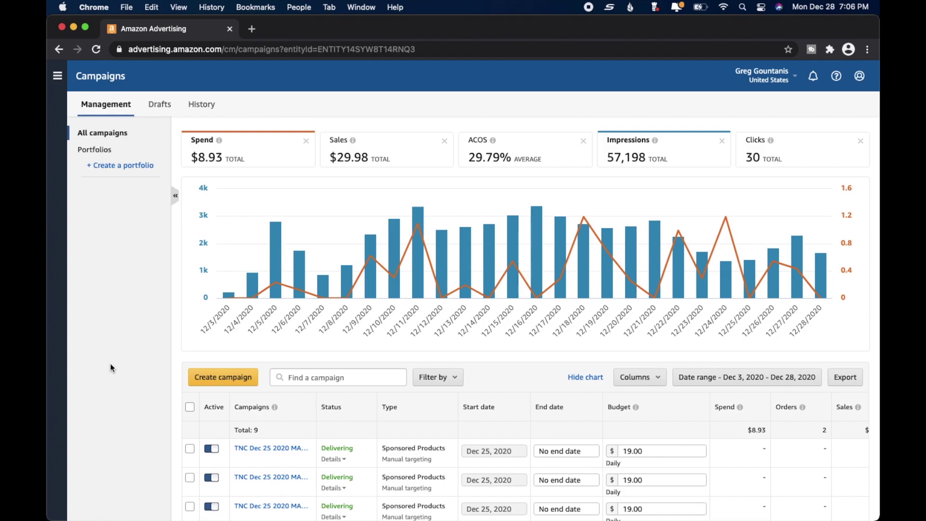
mouse_move(261, 217)
scroll(135, 303, "down", 8)
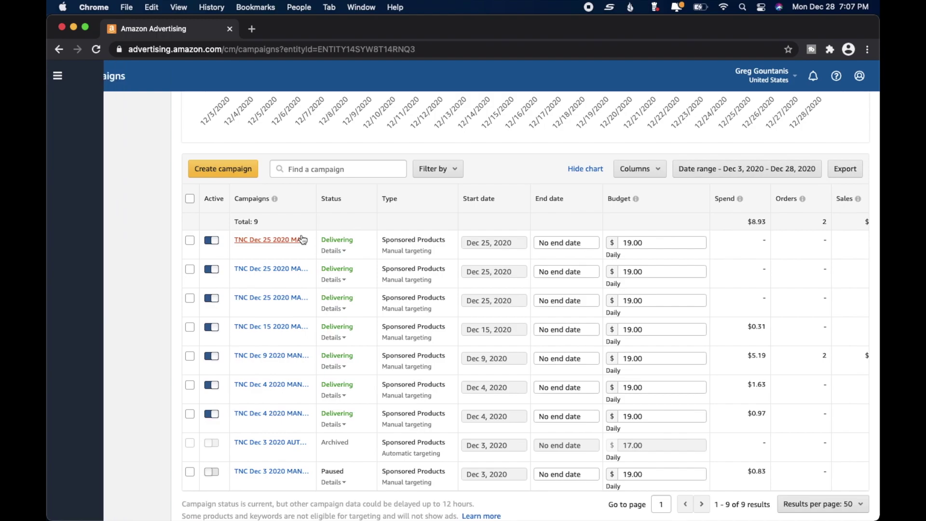
scroll(118, 281, "up", 5)
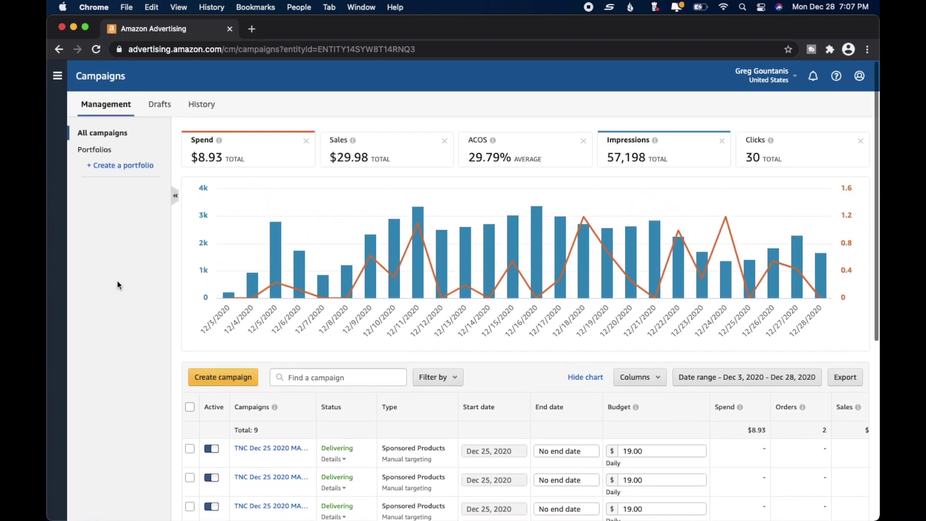
scroll(148, 326, "down", 5)
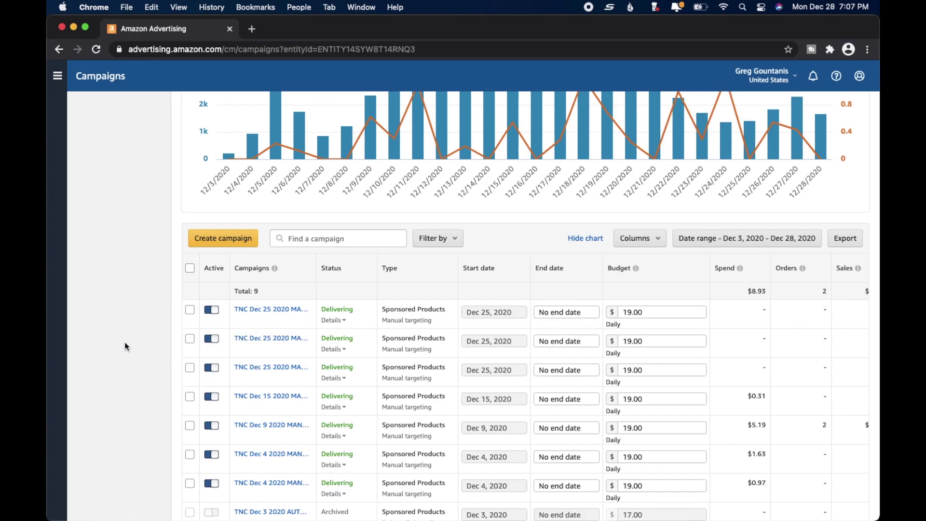
scroll(124, 344, "up", 5)
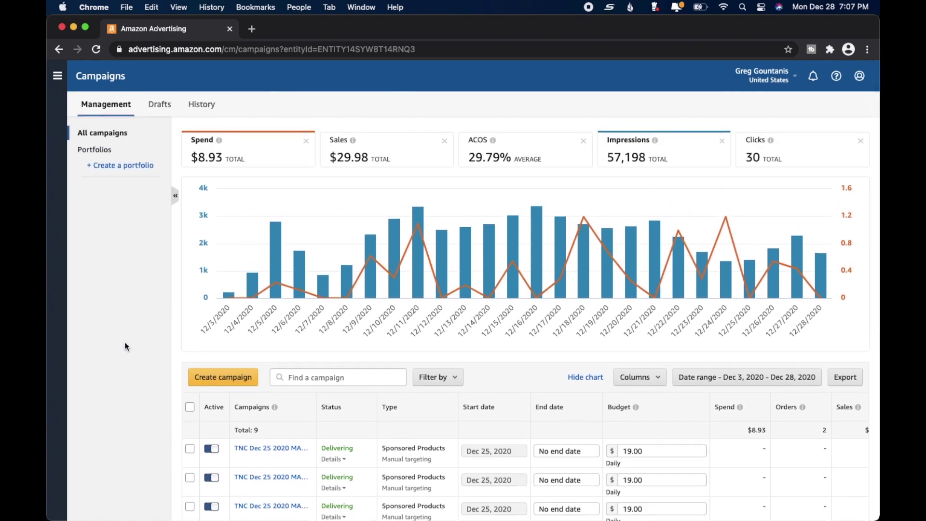